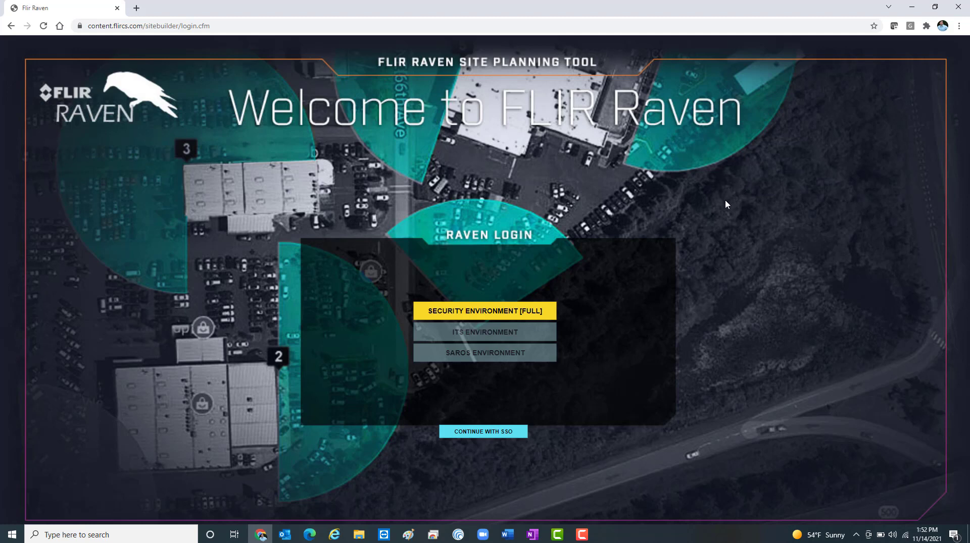
# Step: Sign in to the site planning tool through SSO with the account's e-mail address
pyautogui.click(482, 433)
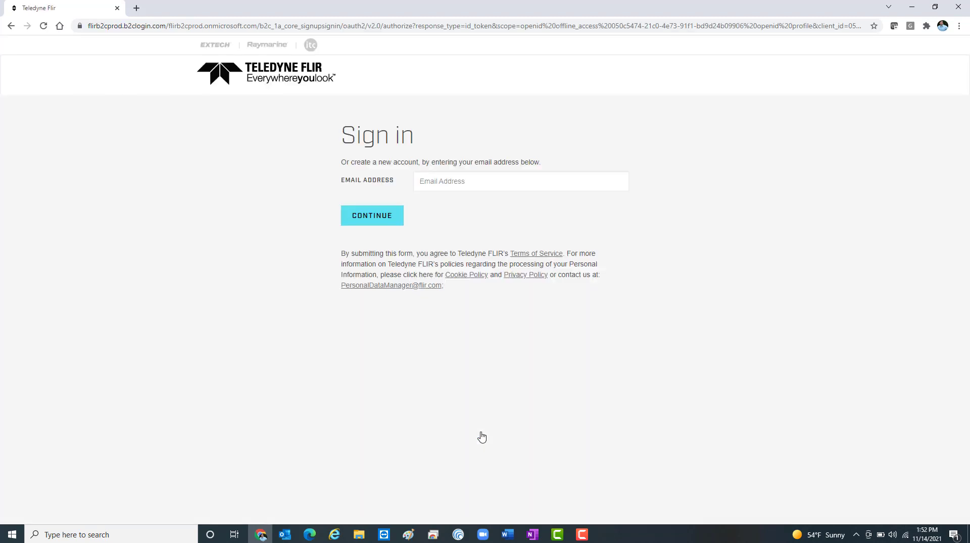
pyautogui.click(383, 219)
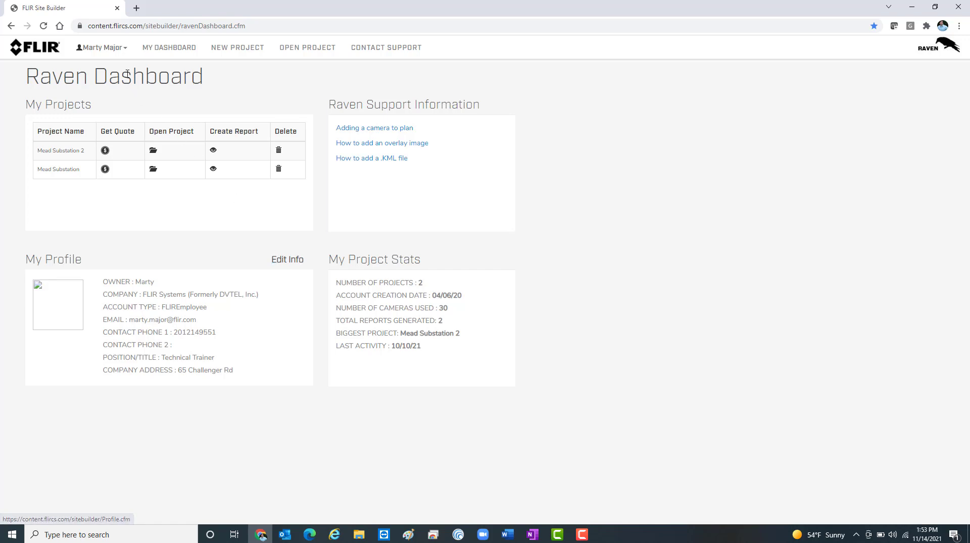
# Step: Review the account's profile details and leave the profile without updating it
pyautogui.click(119, 47)
pyautogui.click(116, 66)
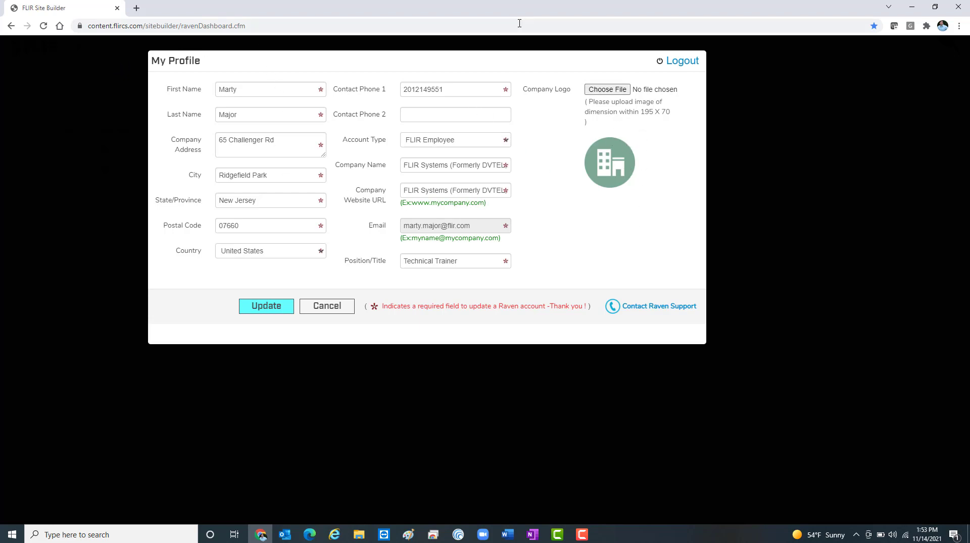
pyautogui.click(340, 308)
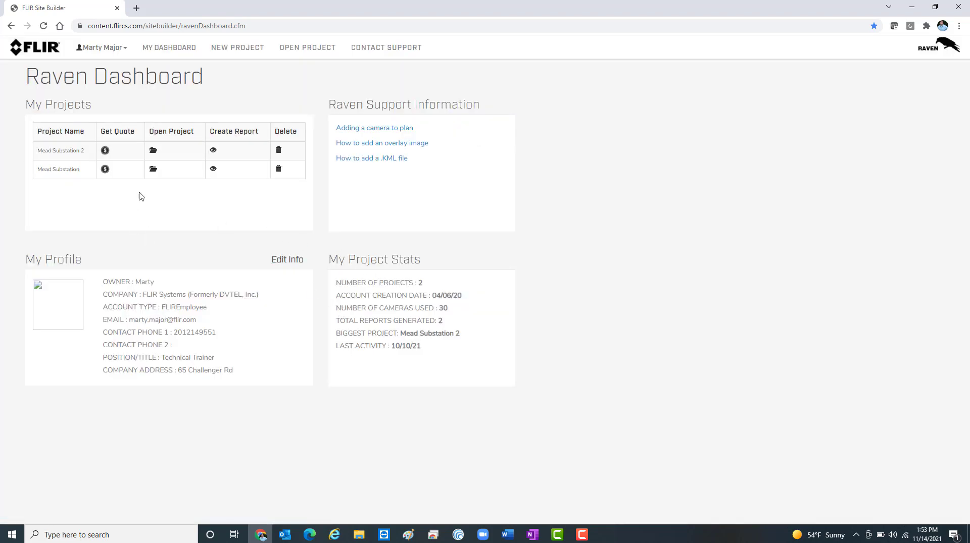
# Step: Start a new site planning project
pyautogui.click(238, 51)
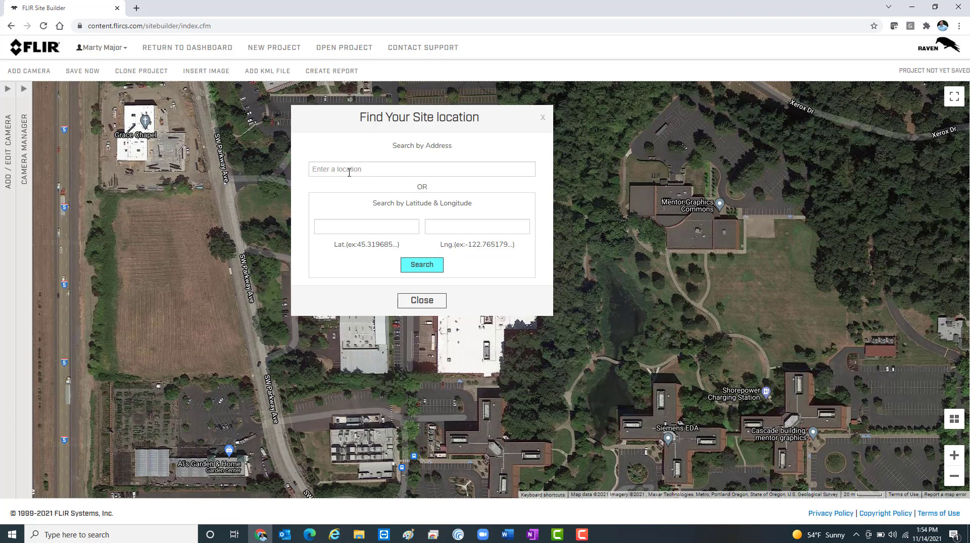
pyautogui.click(349, 170)
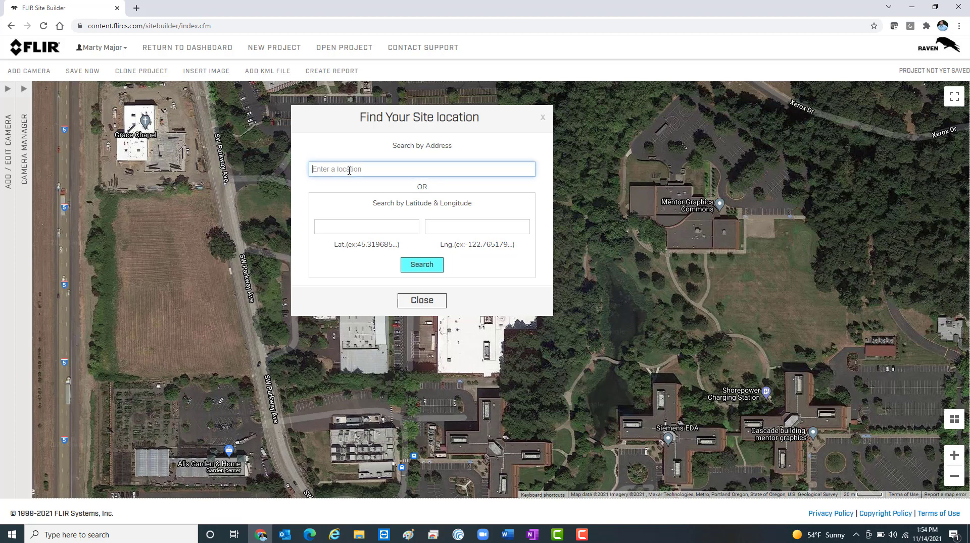
pyautogui.write('1600 p')
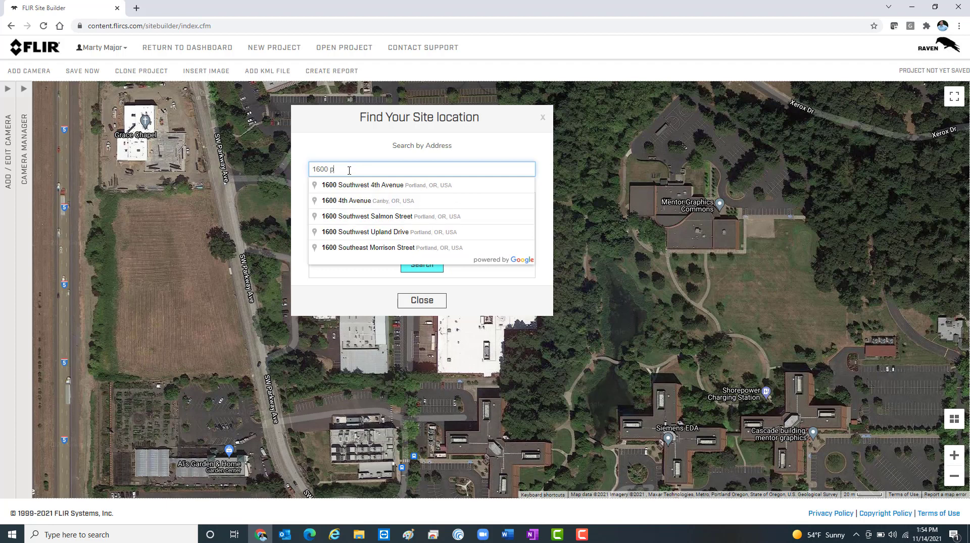
pyautogui.write('enns')
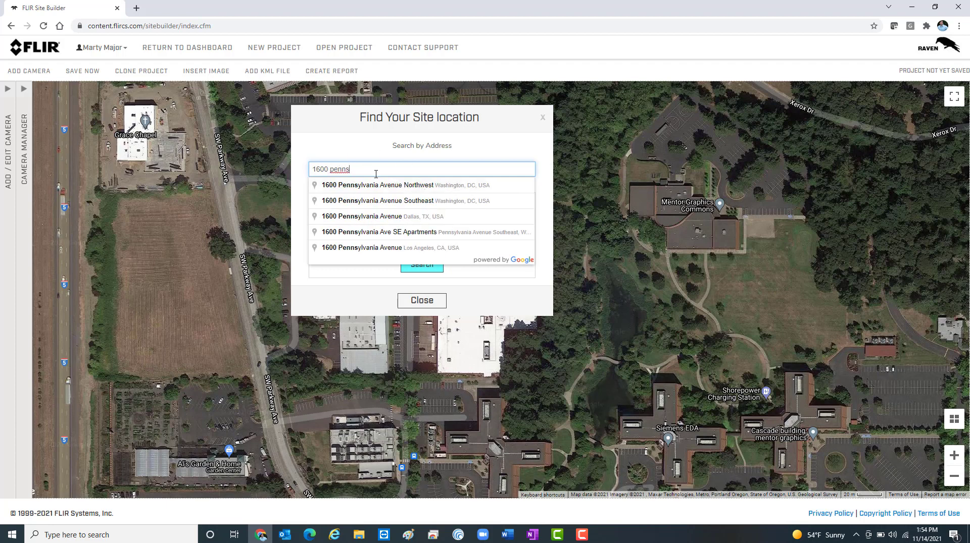
pyautogui.moveTo(363, 172); pyautogui.dragTo(256, 177)
pyautogui.press('BackSpace')
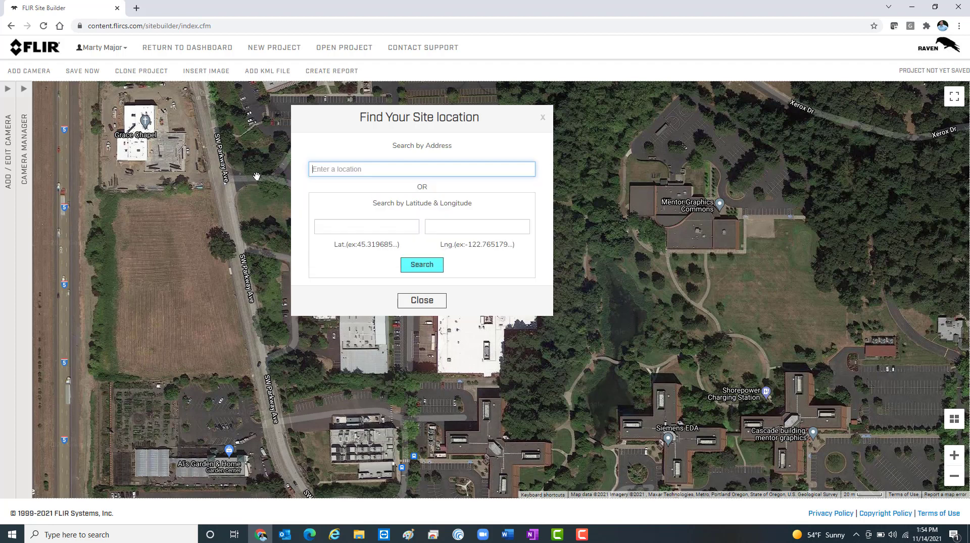
# Step: Locate the site on the map by latitude 35.92790 and longitude -114.83374, and close the location search
pyautogui.click(342, 229)
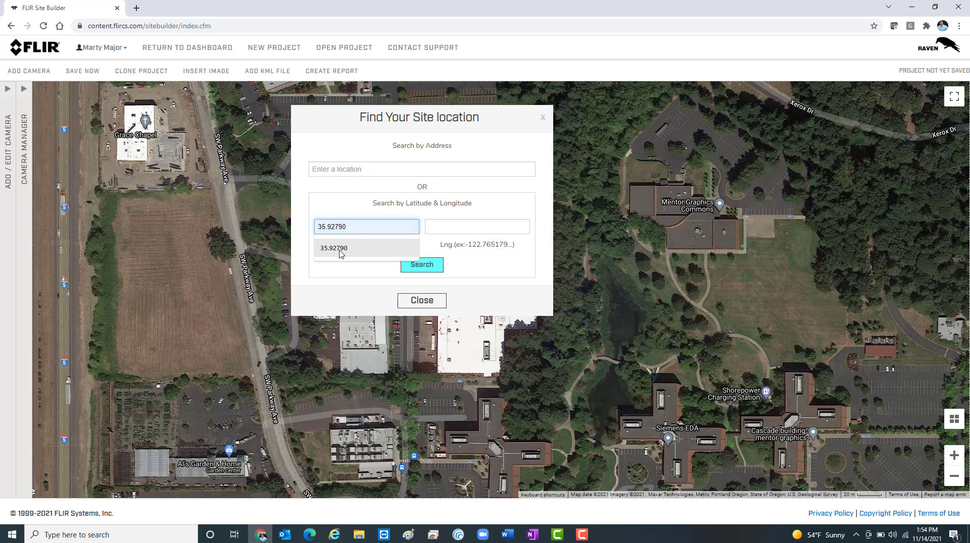
pyautogui.click(342, 250)
pyautogui.click(467, 226)
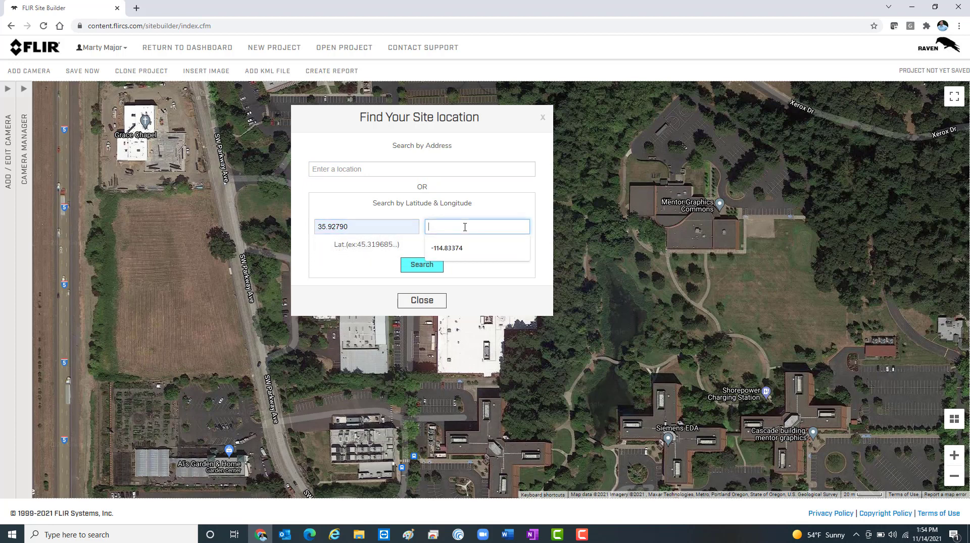
pyautogui.click(445, 254)
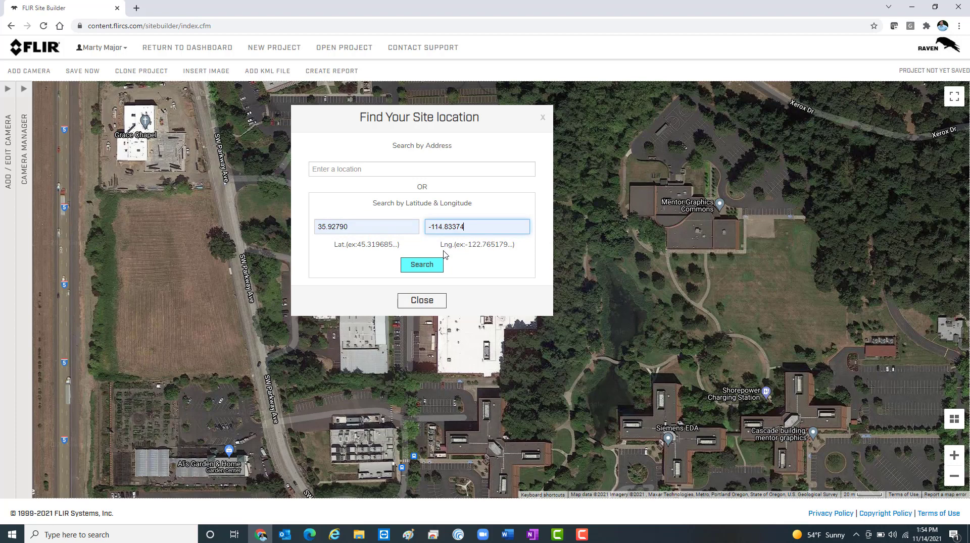
pyautogui.click(418, 267)
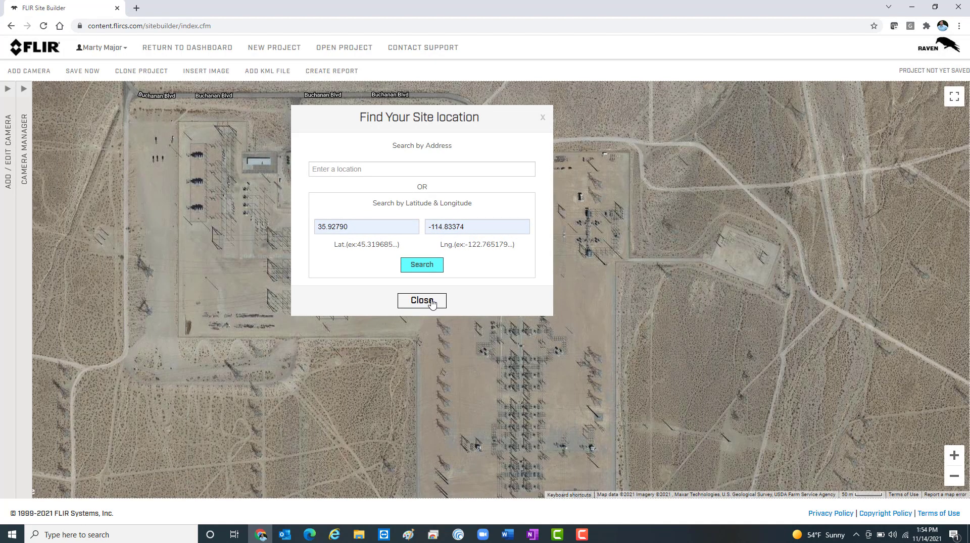
pyautogui.click(431, 302)
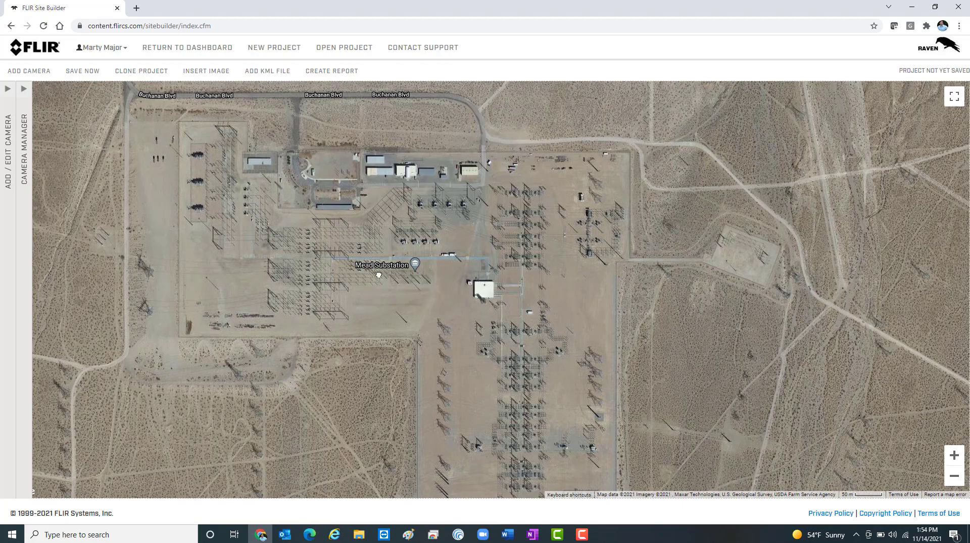
# Step: Add a security camera of the FH-Series ID, model FH-608 ID, to the substation map
pyautogui.moveTo(370, 283); pyautogui.dragTo(401, 257)
pyautogui.scroll(3, 403, 287)
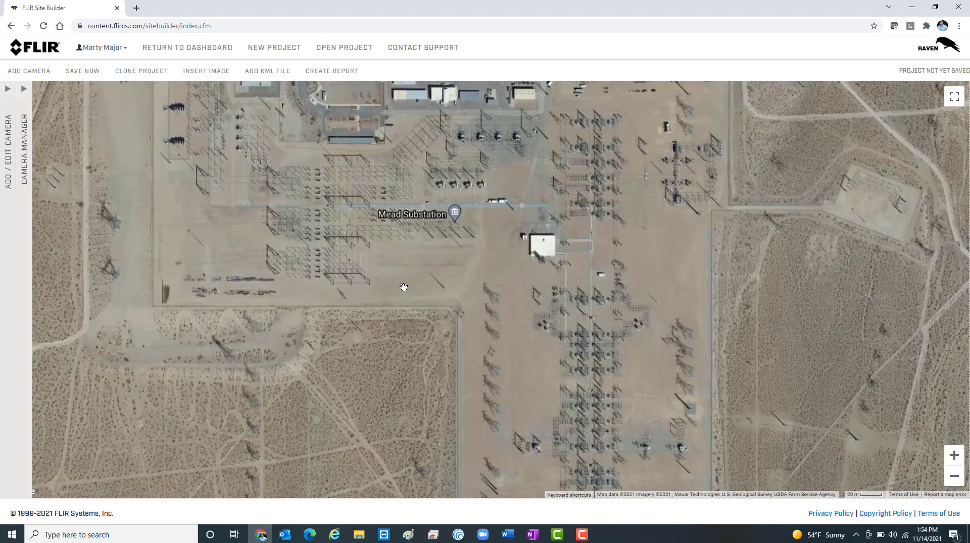
pyautogui.scroll(-3, 404, 287)
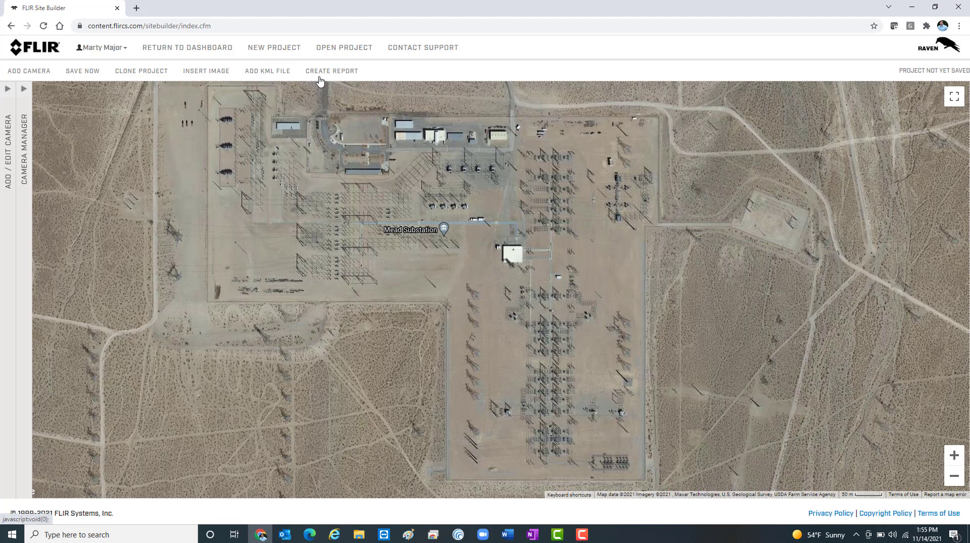
pyautogui.click(10, 162)
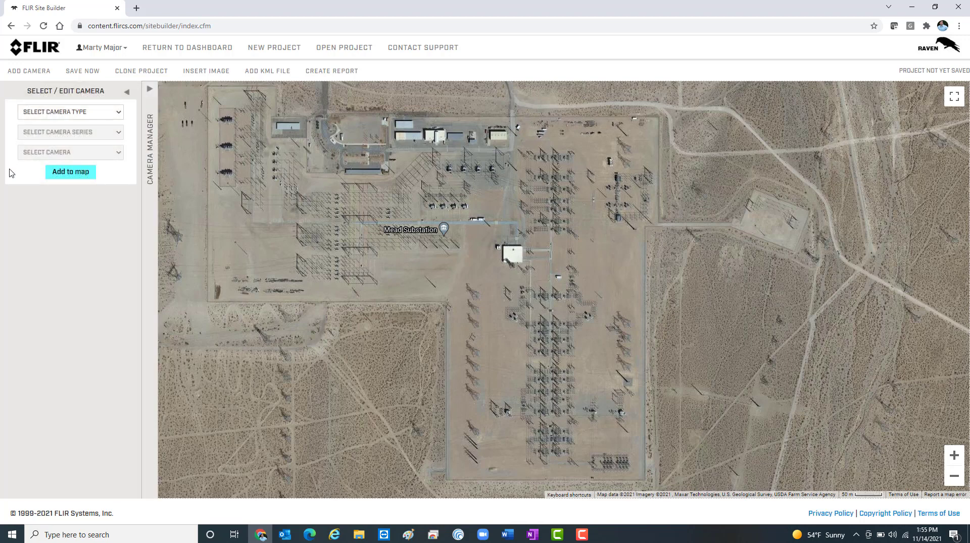
pyautogui.click(119, 113)
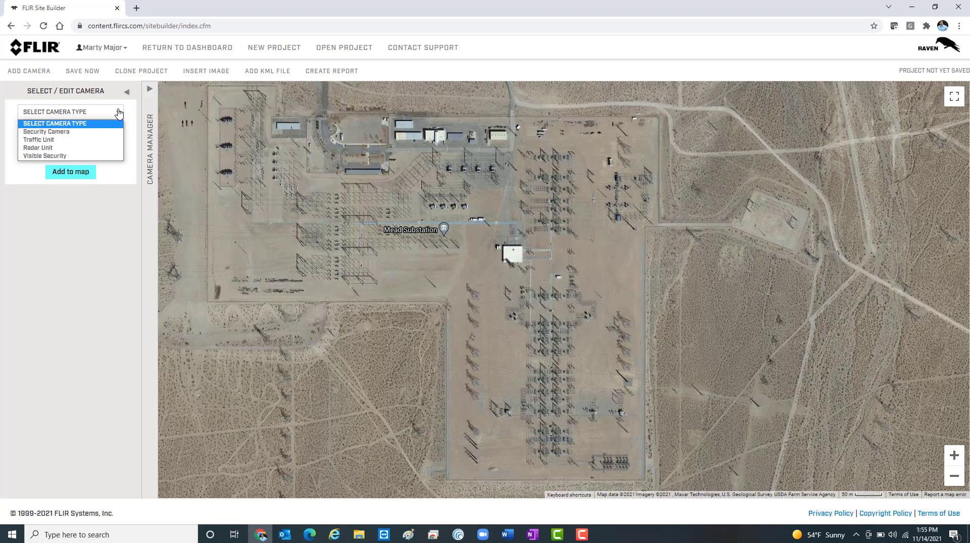
pyautogui.click(65, 134)
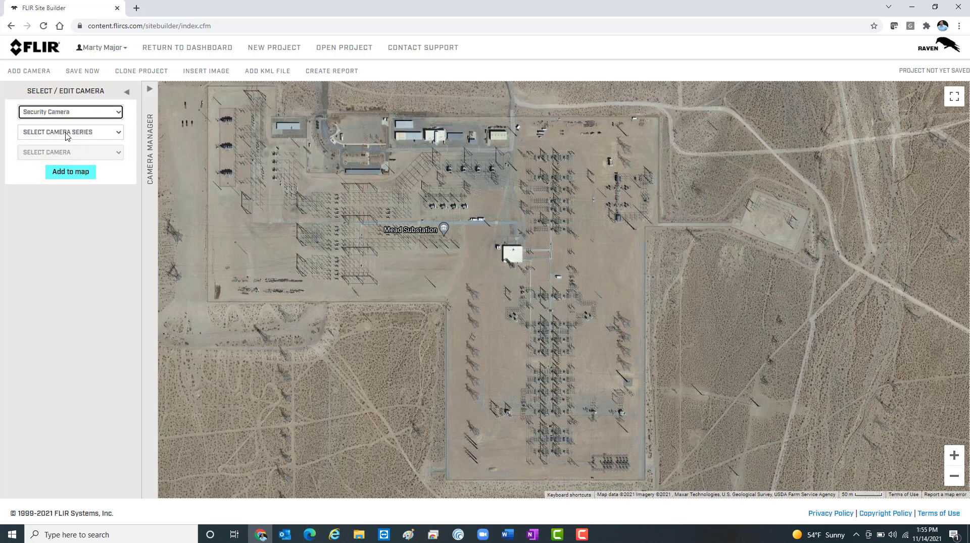
pyautogui.click(81, 134)
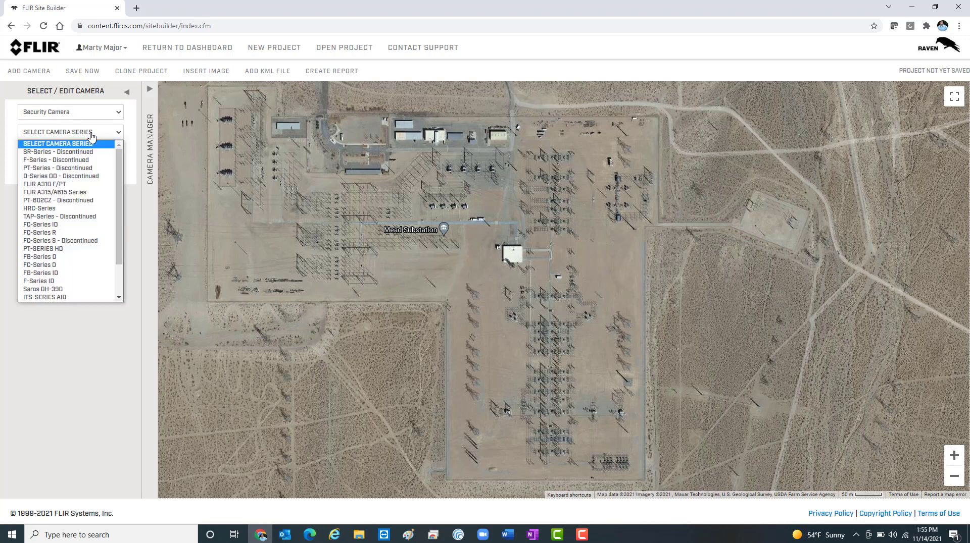
pyautogui.scroll(-2, 65, 205)
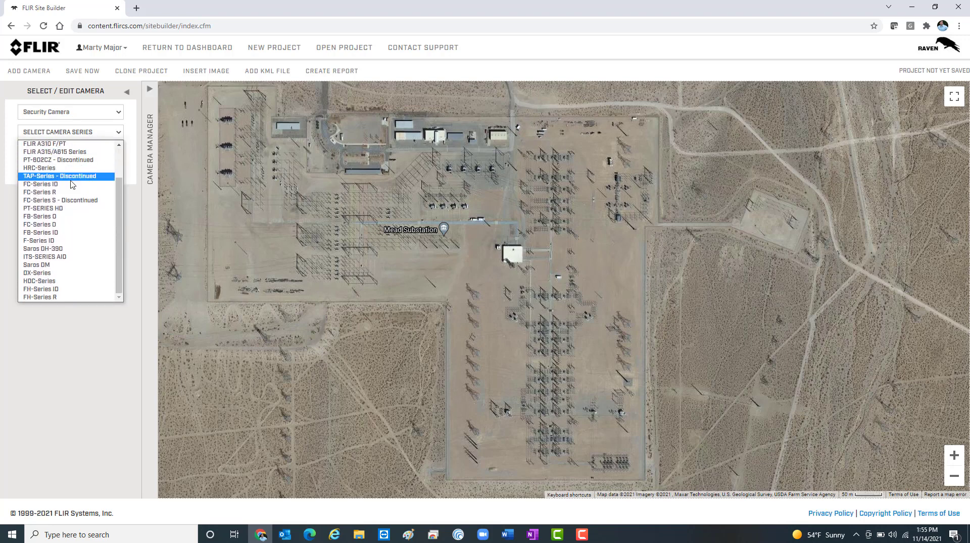
pyautogui.click(56, 292)
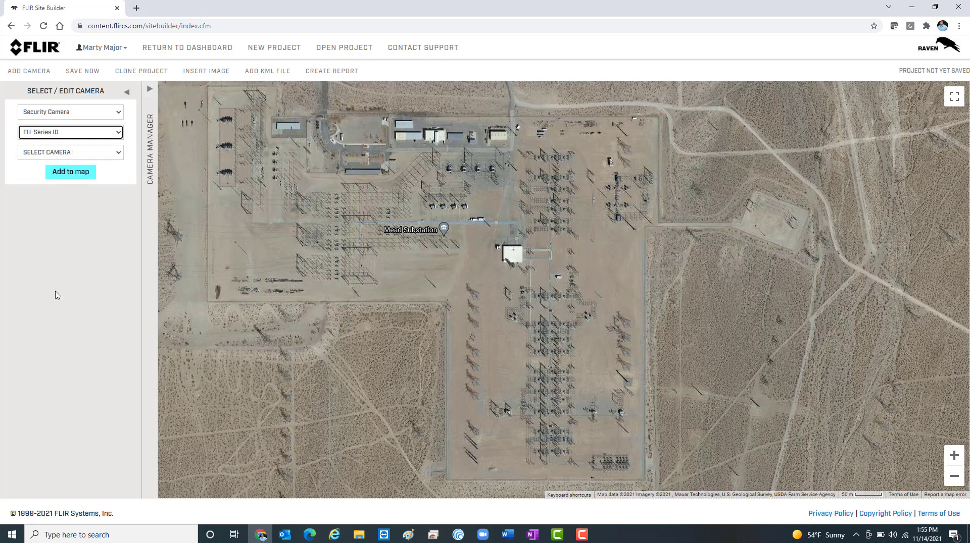
pyautogui.click(113, 157)
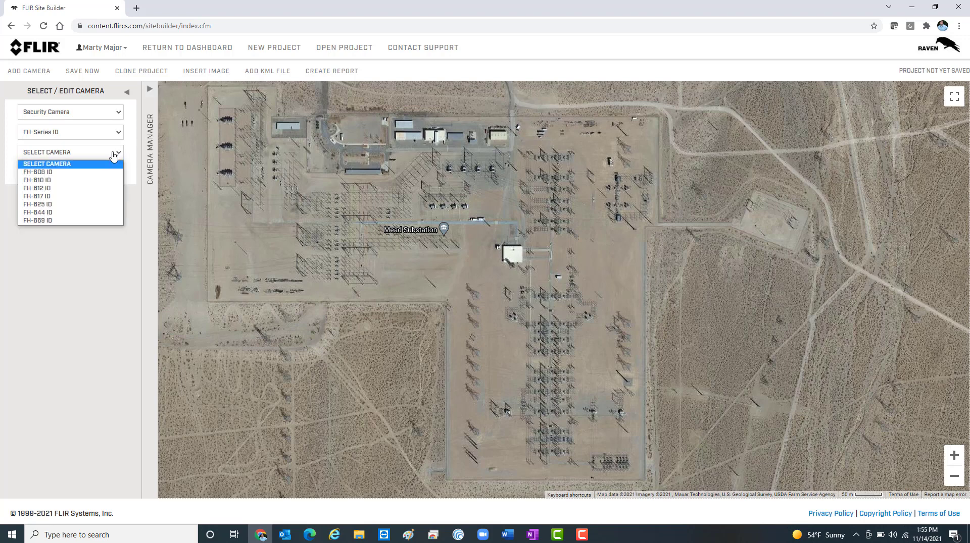
pyautogui.click(75, 172)
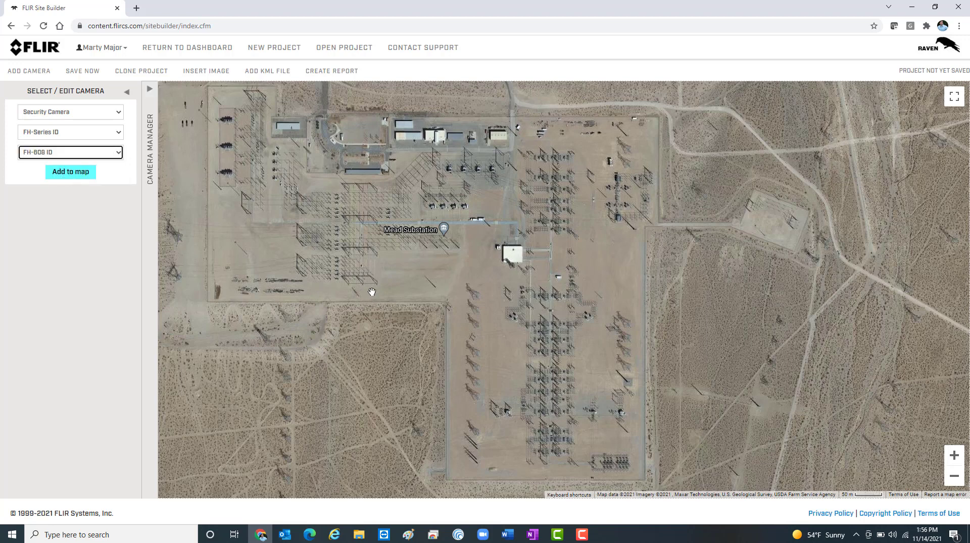
pyautogui.click(78, 172)
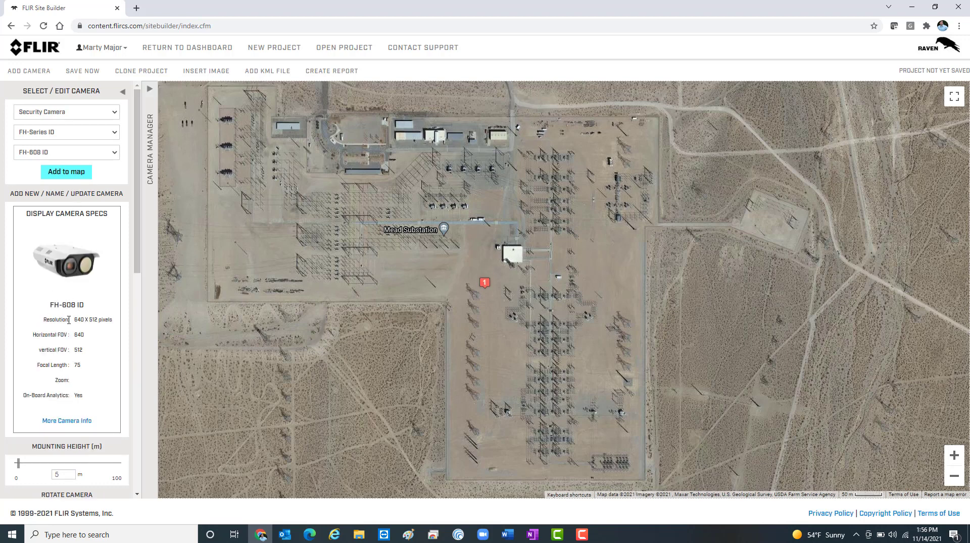
# Step: Read the placed camera's description from its map marker and close the description
pyautogui.click(486, 283)
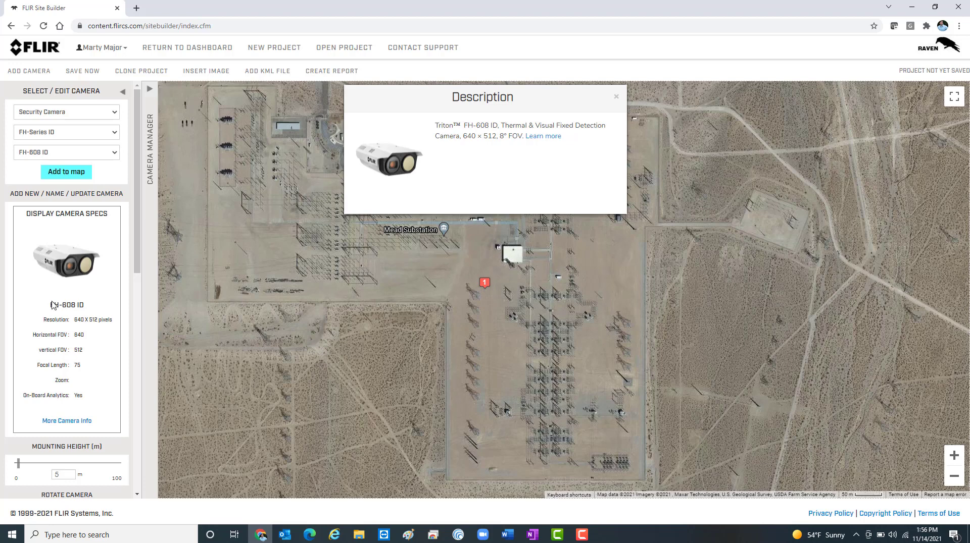
pyautogui.scroll(-6, 79, 364)
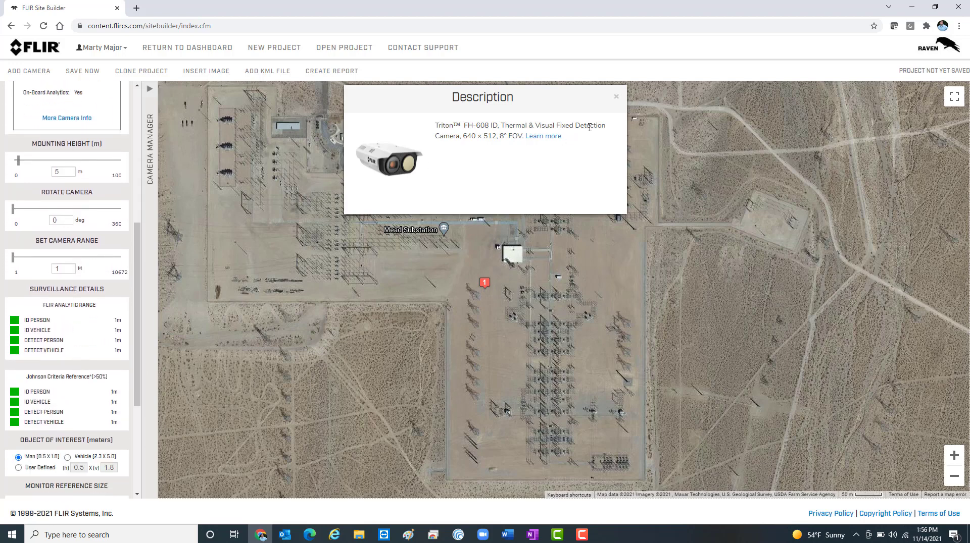
pyautogui.click(616, 96)
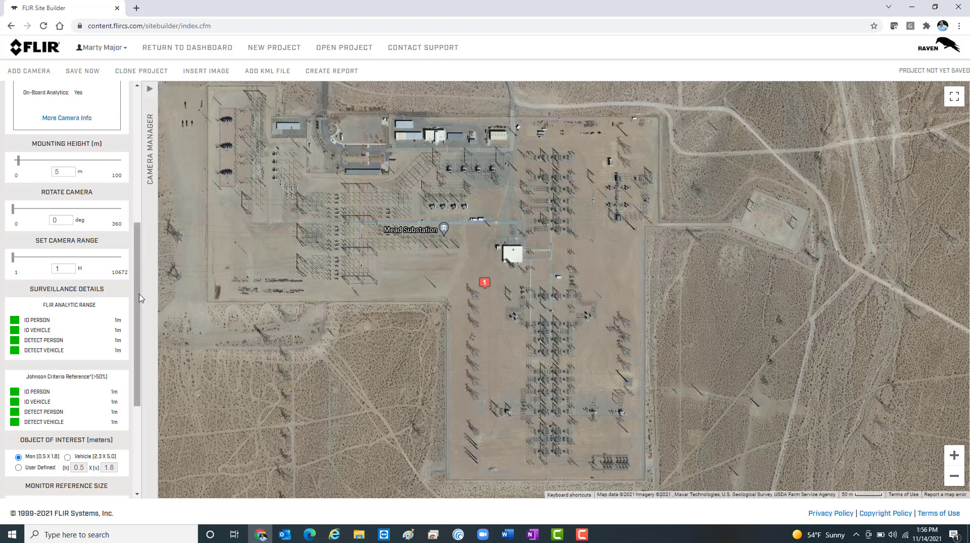
# Step: Set the camera's range to 150 m and its mounting height to 4 m
pyautogui.doubleClick(63, 268)
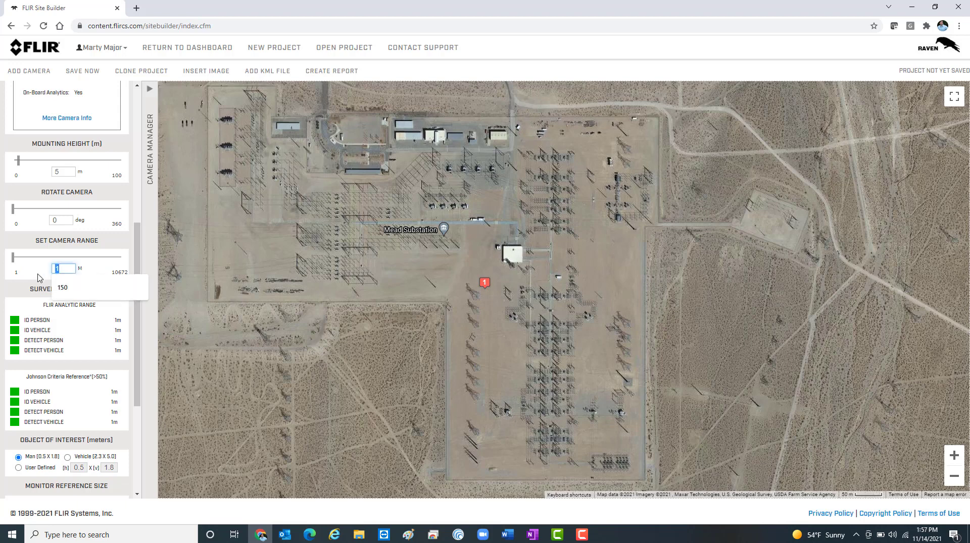
pyautogui.click(62, 288)
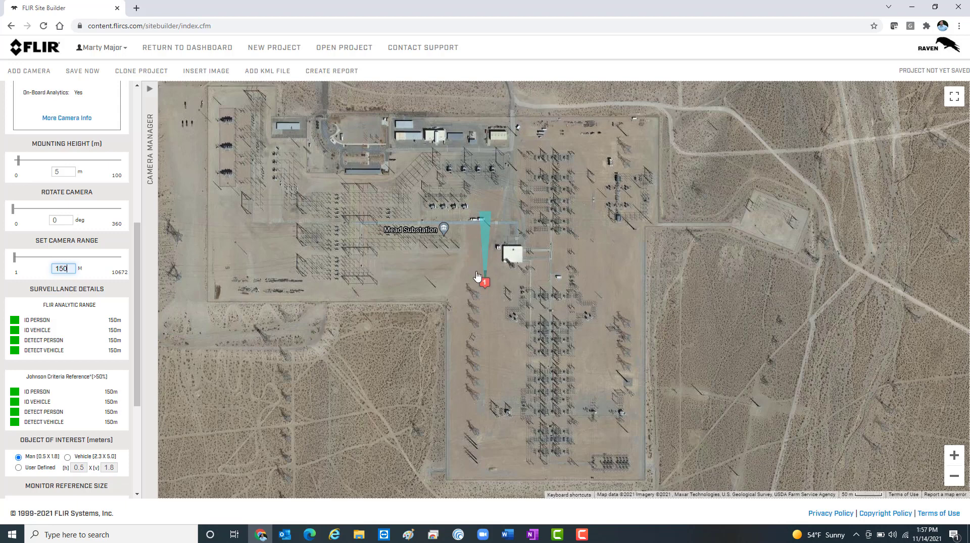
pyautogui.moveTo(24, 162)
pyautogui.moveTo(20, 160)
pyautogui.mouseDown()
pyautogui.moveTo(42, 156)
pyautogui.moveTo(22, 160)
pyautogui.mouseUp()
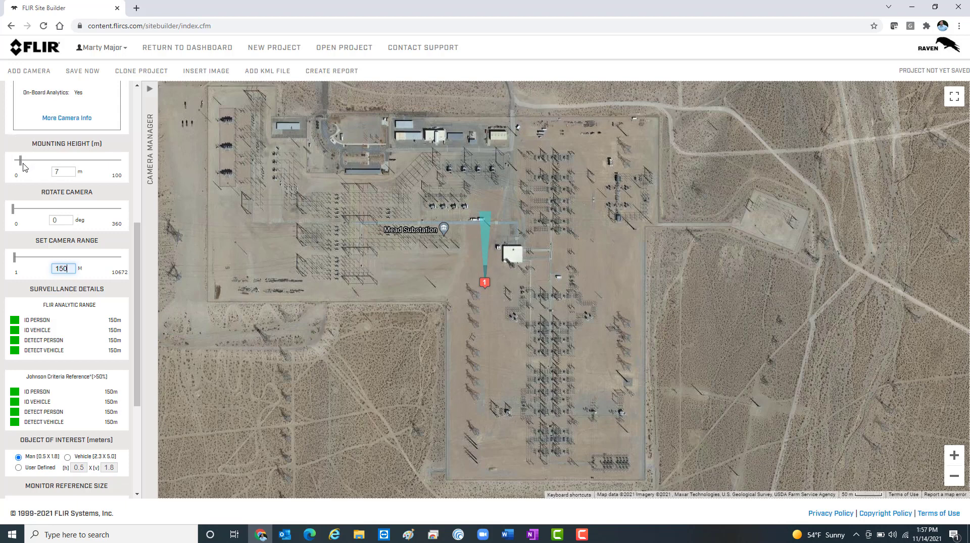
pyautogui.doubleClick(64, 171)
pyautogui.write('4')
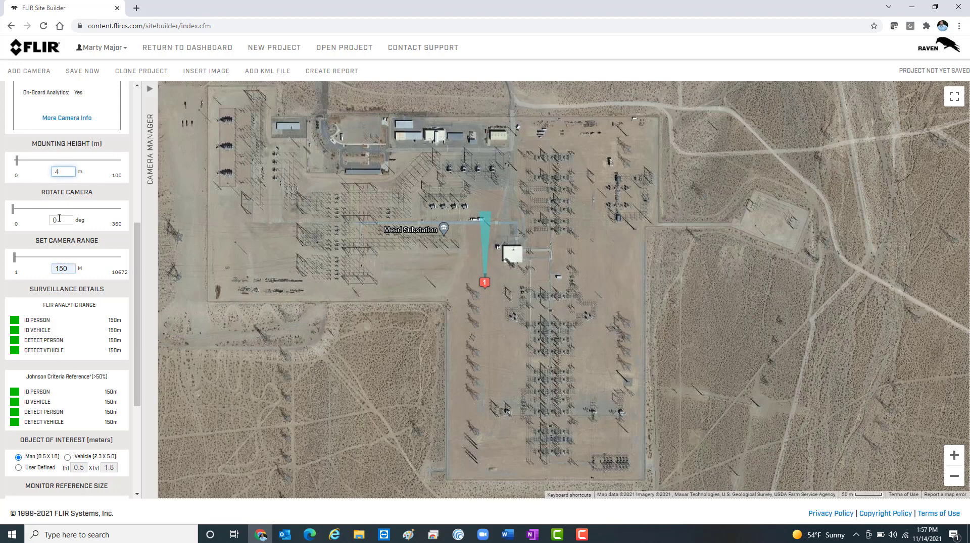
pyautogui.moveTo(13, 209)
pyautogui.mouseDown()
pyautogui.moveTo(60, 208)
pyautogui.moveTo(12, 222)
pyautogui.mouseUp()
# Step: Increase the camera's range in stages to 200 m, 300 m and 350 m
pyautogui.moveTo(71, 269); pyautogui.dragTo(24, 271)
pyautogui.write('200')
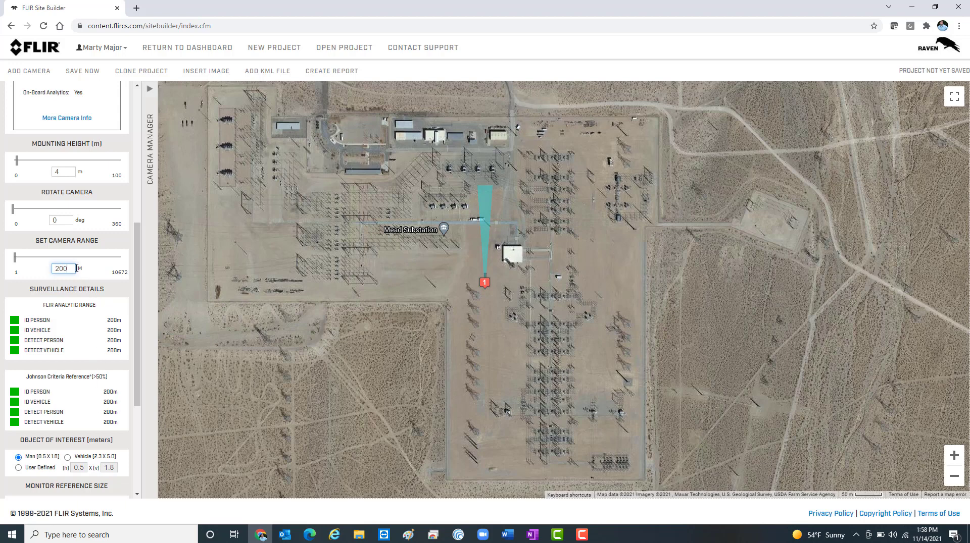
pyautogui.moveTo(74, 268); pyautogui.dragTo(2, 271)
pyautogui.write('300')
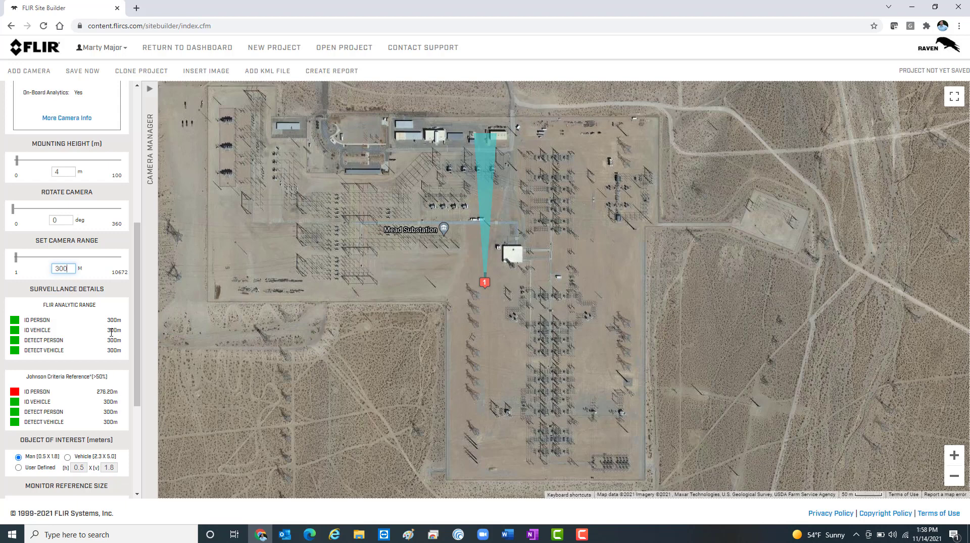
pyautogui.moveTo(72, 271); pyautogui.dragTo(18, 272)
pyautogui.write('350')
# Step: Move the camera to the southwest corner of the substation's fence line and review its surveillance details and monitor reference size
pyautogui.moveTo(488, 156); pyautogui.dragTo(448, 349)
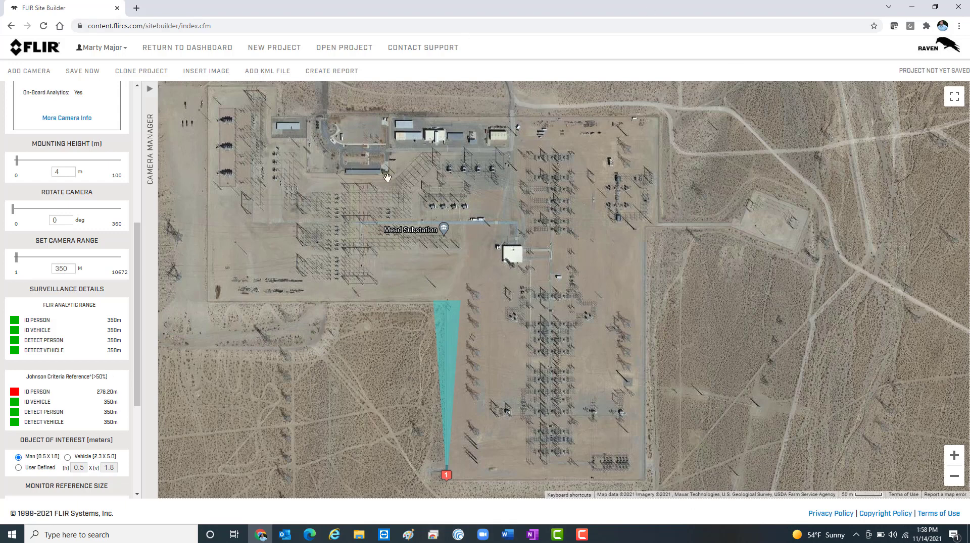
pyautogui.scroll(-3, 65, 393)
pyautogui.scroll(-1, 65, 393)
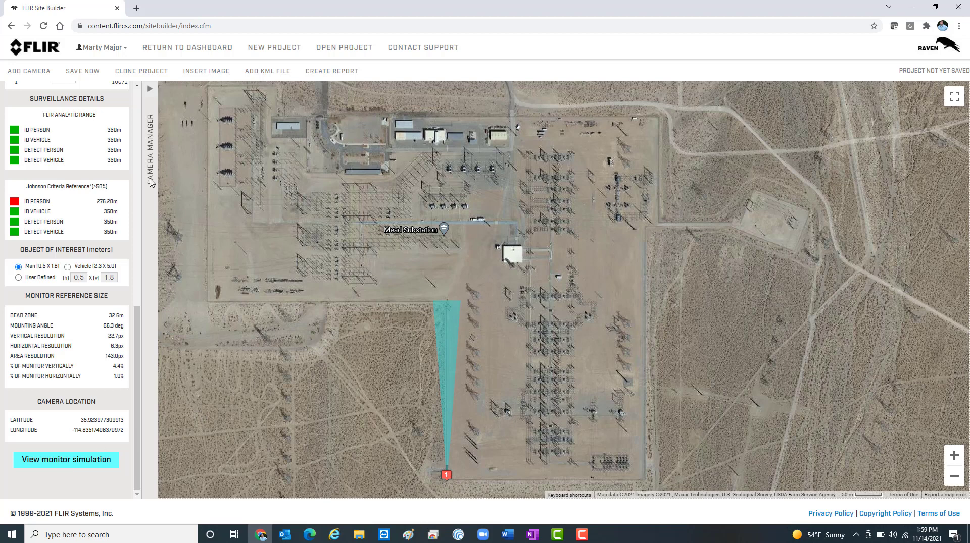
# Step: Open the camera's monitor simulation and preview the person target at a range of 100 m
pyautogui.click(59, 467)
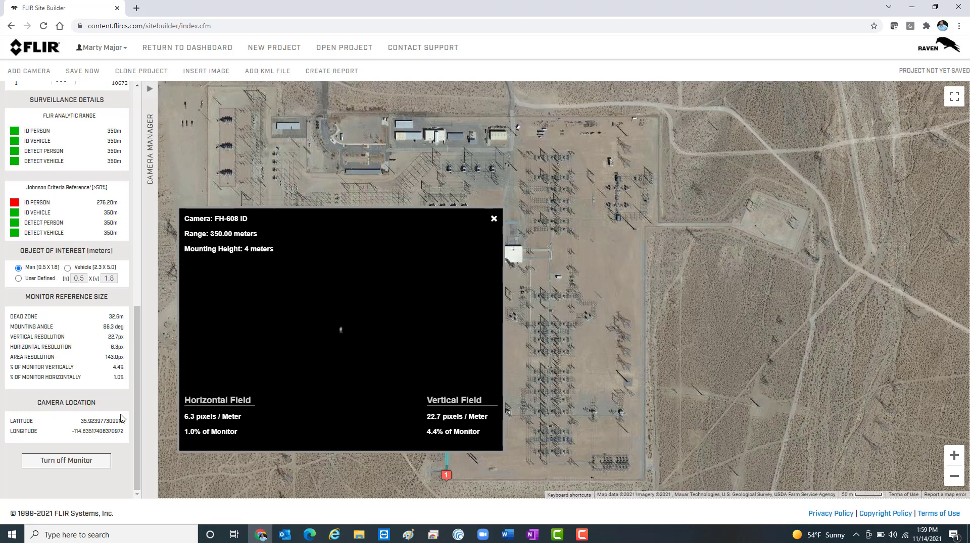
pyautogui.scroll(2, 112, 268)
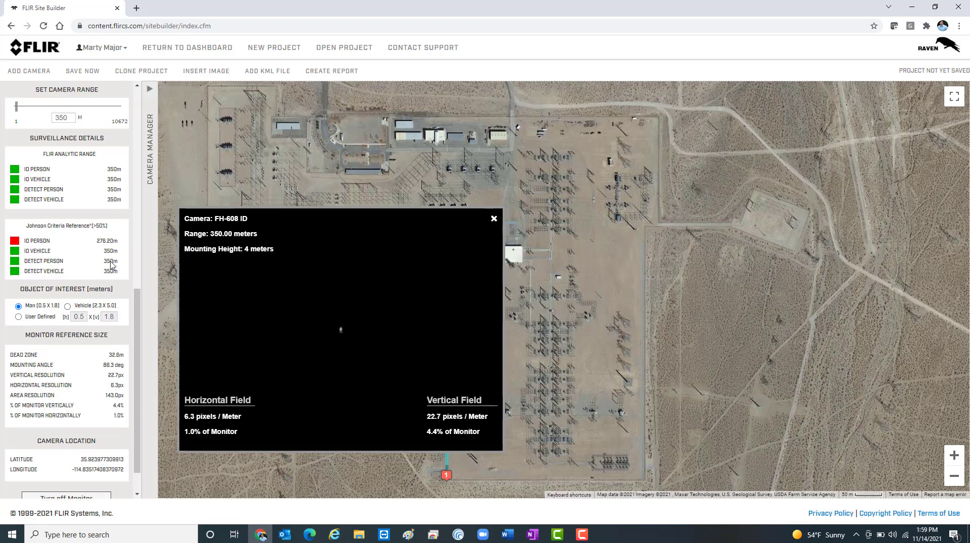
pyautogui.scroll(2, 111, 261)
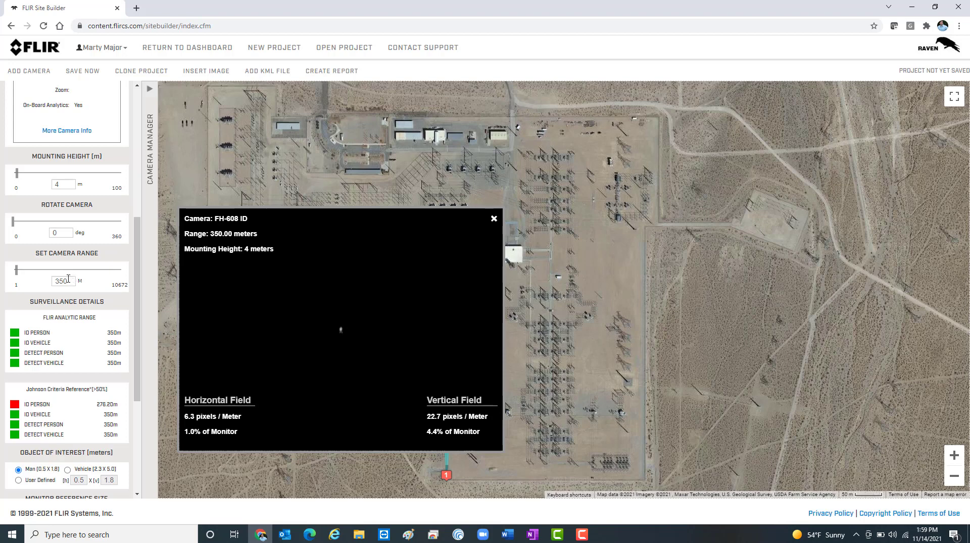
pyautogui.doubleClick(70, 282)
pyautogui.write('100')
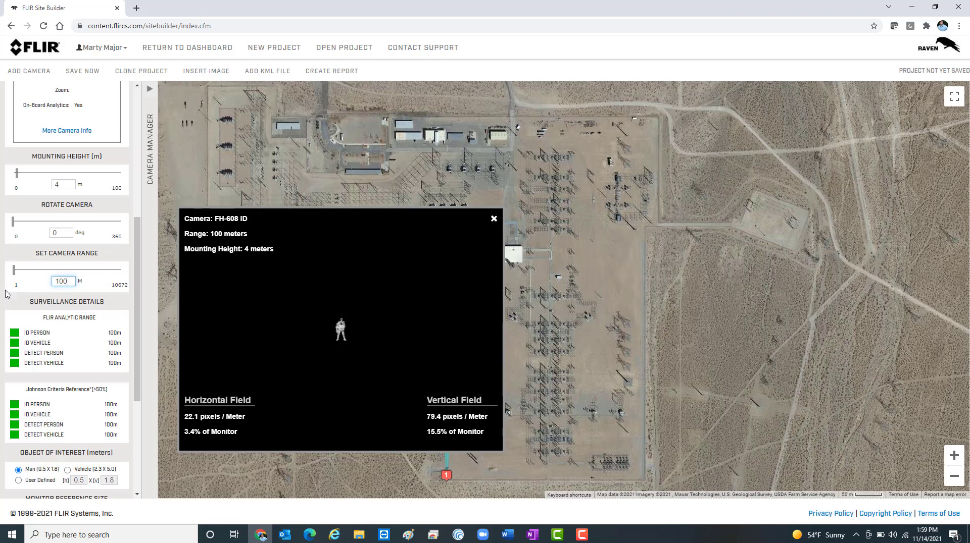
# Step: Try the simulated camera view at ranges of 200 m and 3000 m
pyautogui.press('BackSpace')
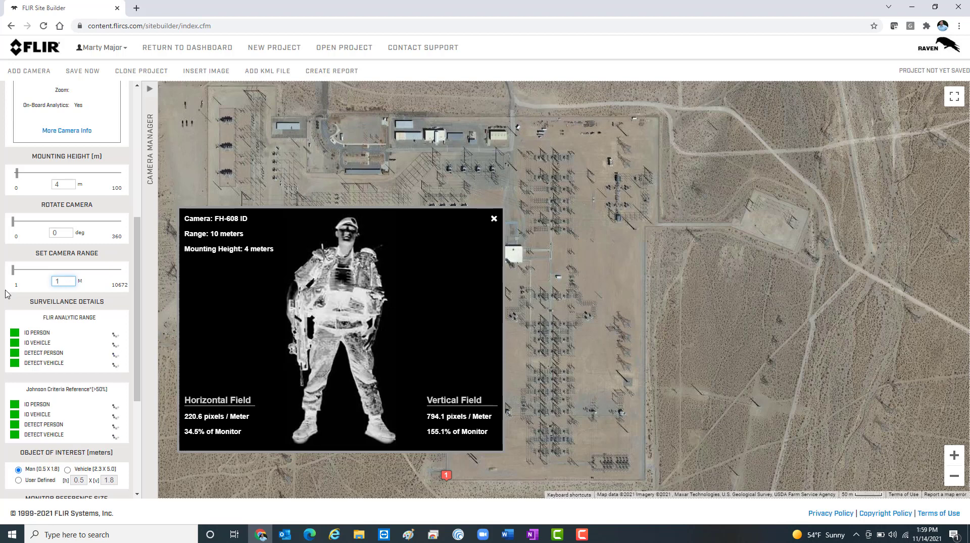
pyautogui.press('BackSpace')
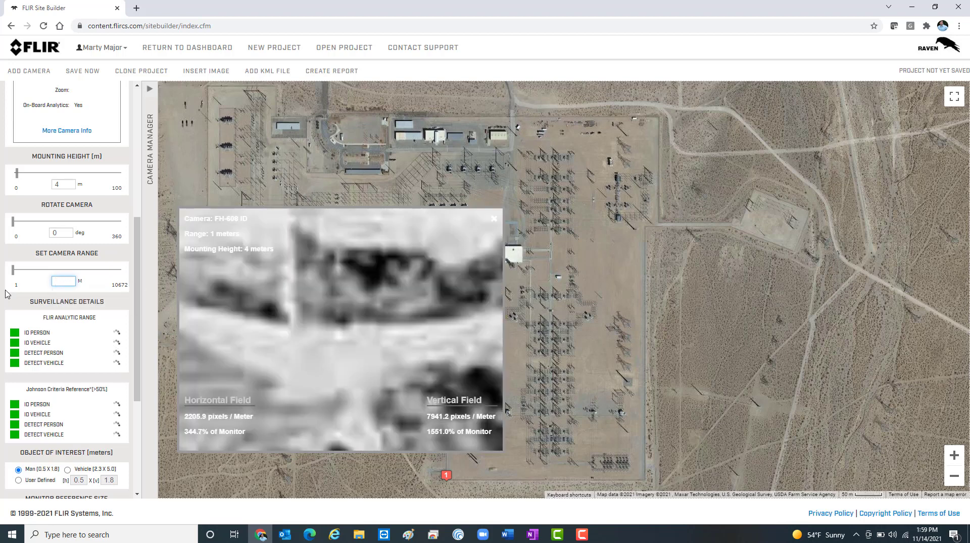
pyautogui.write('200')
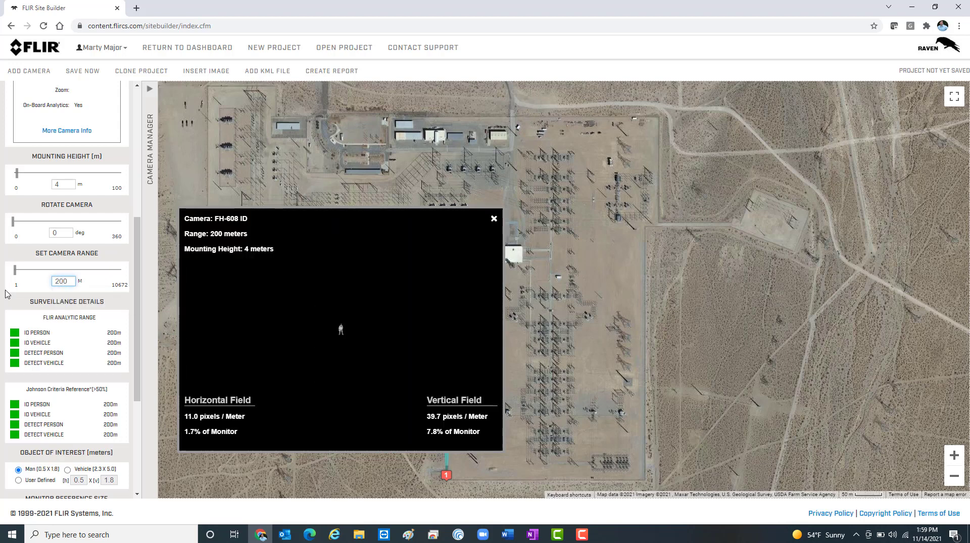
pyautogui.press('BackSpace')
pyautogui.press('BackSpace')
pyautogui.press('BackSpace')
pyautogui.write('3000')
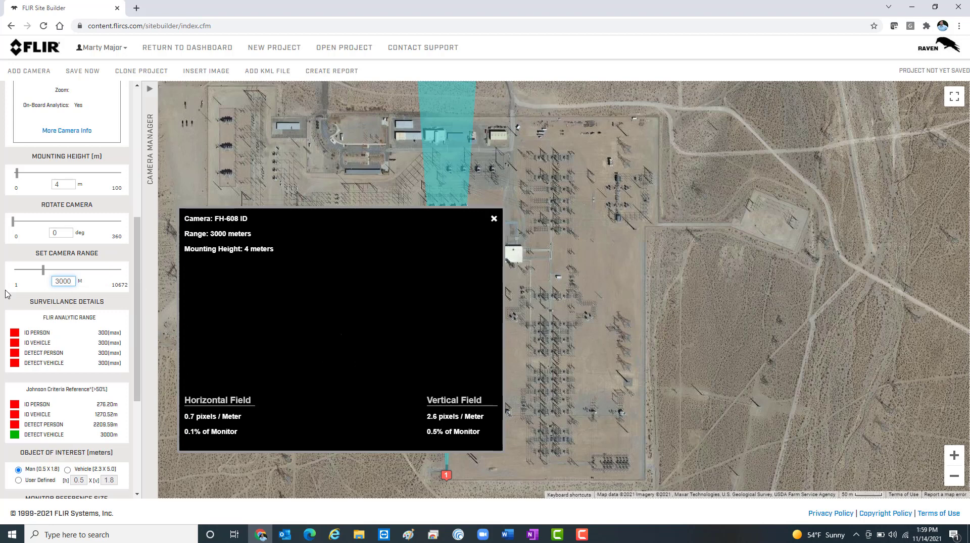
# Step: Set the camera's range to 350 m and close the monitor simulation
pyautogui.press('BackSpace')
pyautogui.press('BackSpace')
pyautogui.press('BackSpace')
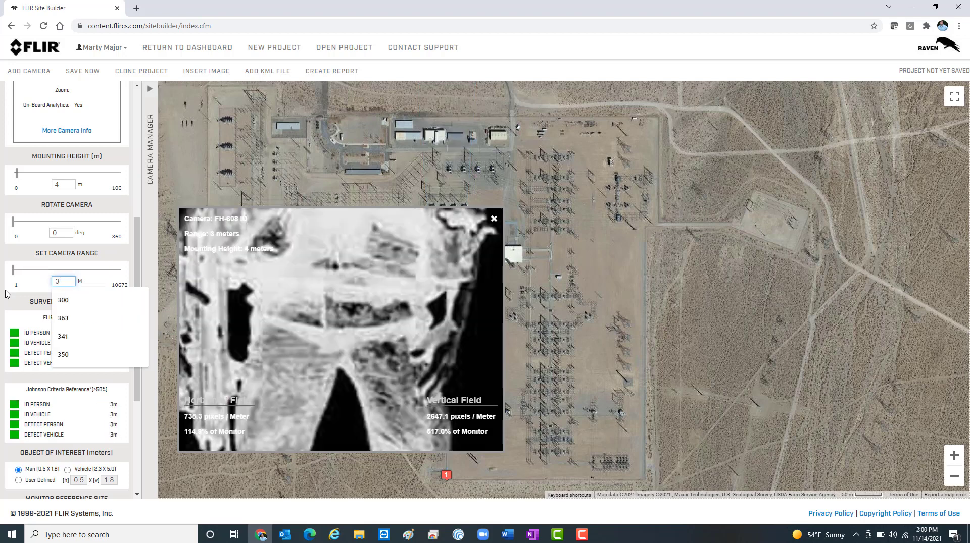
pyautogui.write('50')
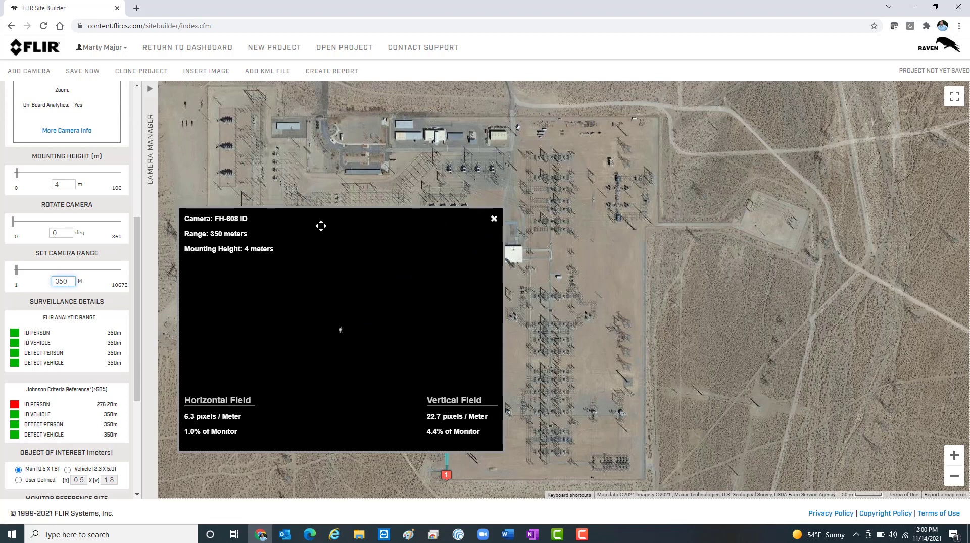
pyautogui.click(493, 220)
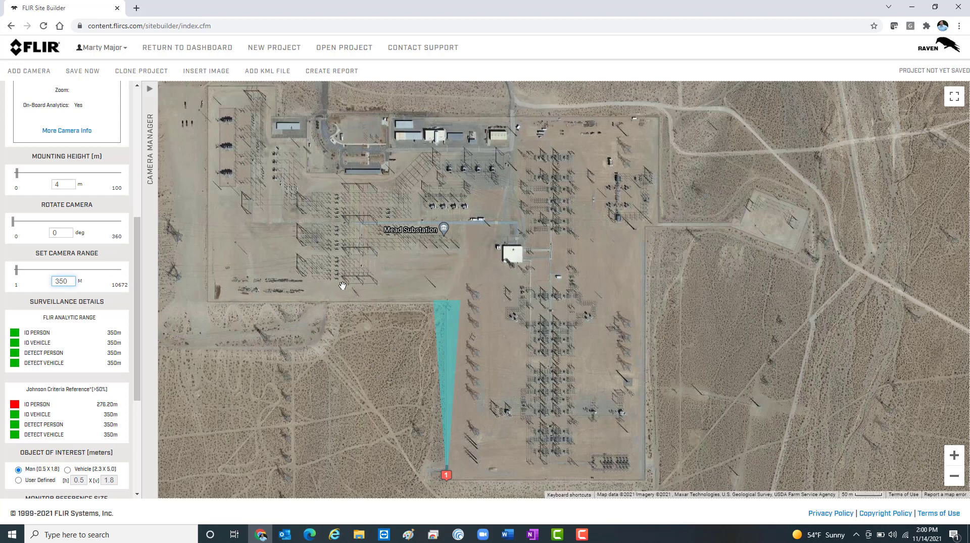
# Step: Clone camera 1 twice in the camera manager and place the first copy at the southwest corner of the substation's western yard
pyautogui.moveTo(345, 274)
pyautogui.mouseDown()
pyautogui.moveTo(348, 313)
pyautogui.moveTo(360, 279)
pyautogui.mouseUp()
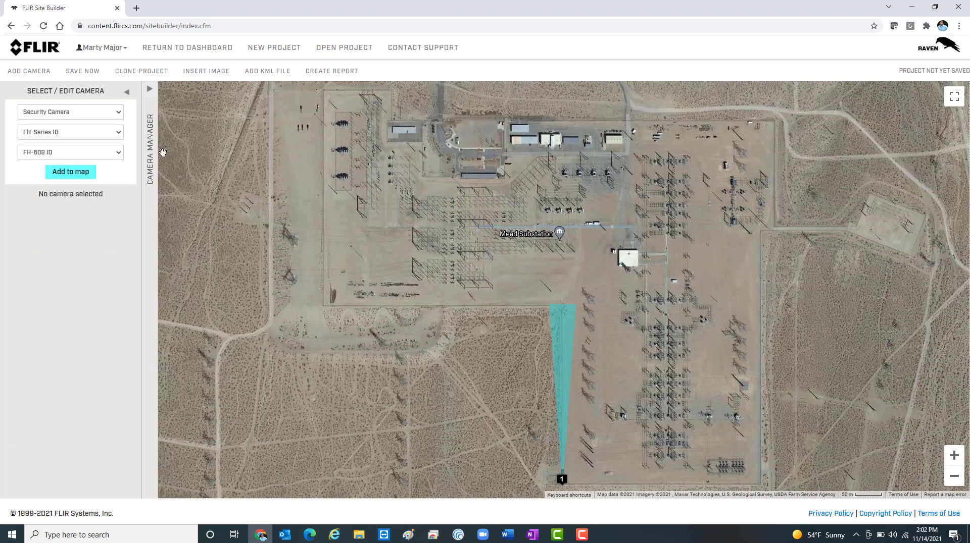
pyautogui.click(154, 147)
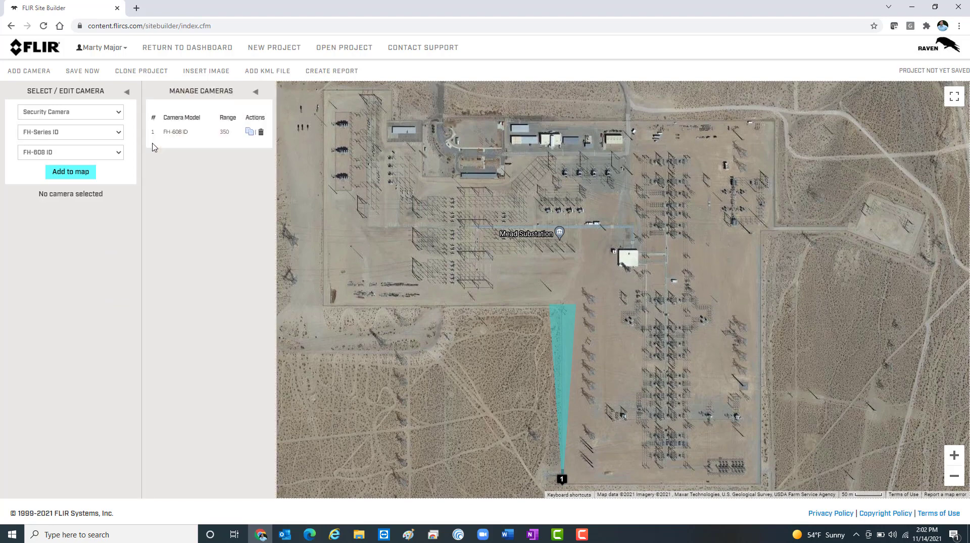
pyautogui.click(250, 133)
pyautogui.click(249, 132)
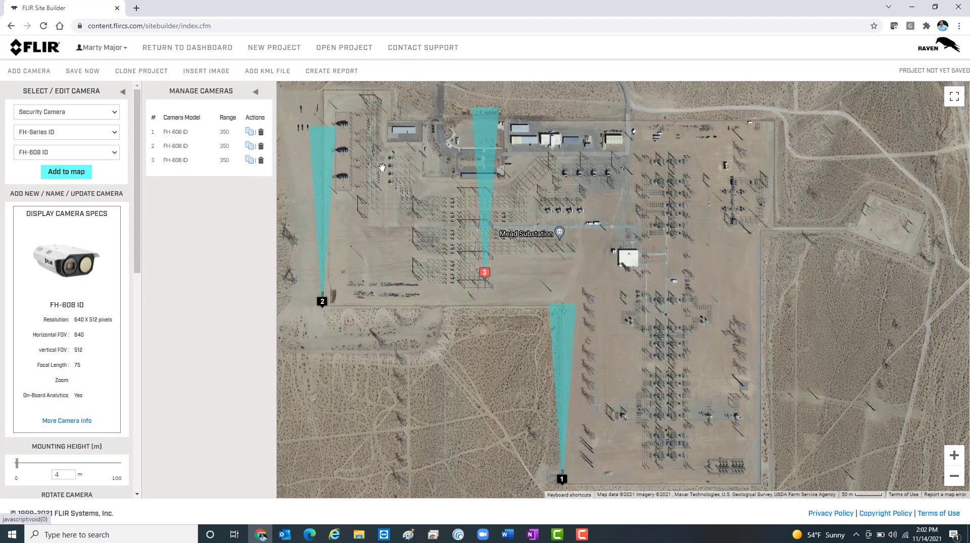
# Step: Place camera 3 beside camera 2 at 88 degrees with a 450 m range, and clone it to the substation's northwest corner
pyautogui.scroll(-4, 58, 144)
pyautogui.moveTo(16, 309); pyautogui.dragTo(45, 303)
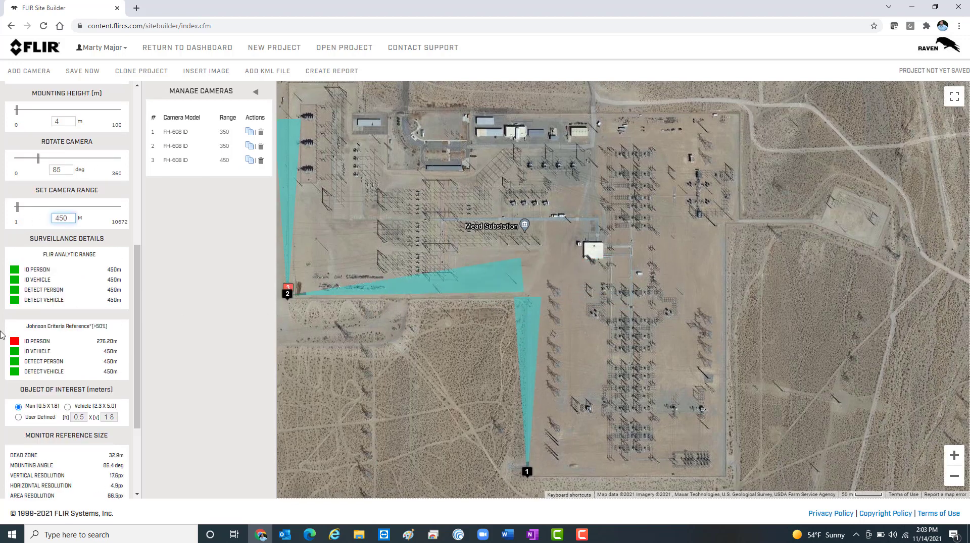
pyautogui.moveTo(37, 159); pyautogui.dragTo(39, 158)
pyautogui.click(249, 160)
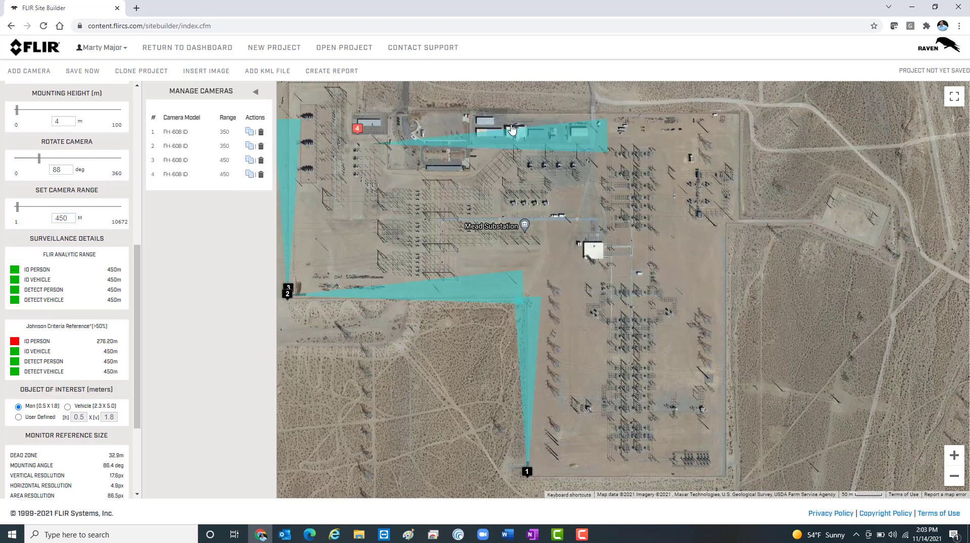
# Step: Clone camera 2 to the substation's northeast corner, rotated to 272 degrees with a range of 450 m
pyautogui.click(249, 146)
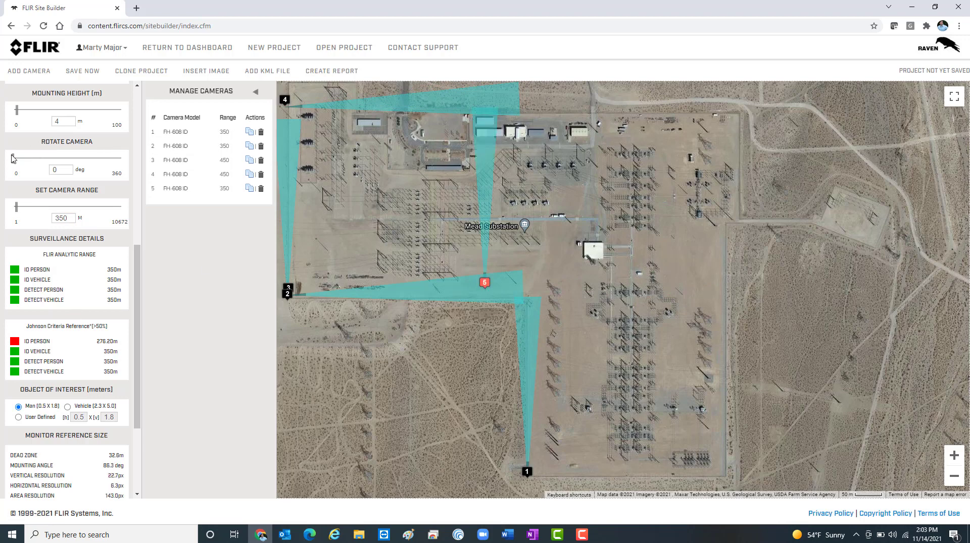
pyautogui.moveTo(12, 158); pyautogui.dragTo(93, 159)
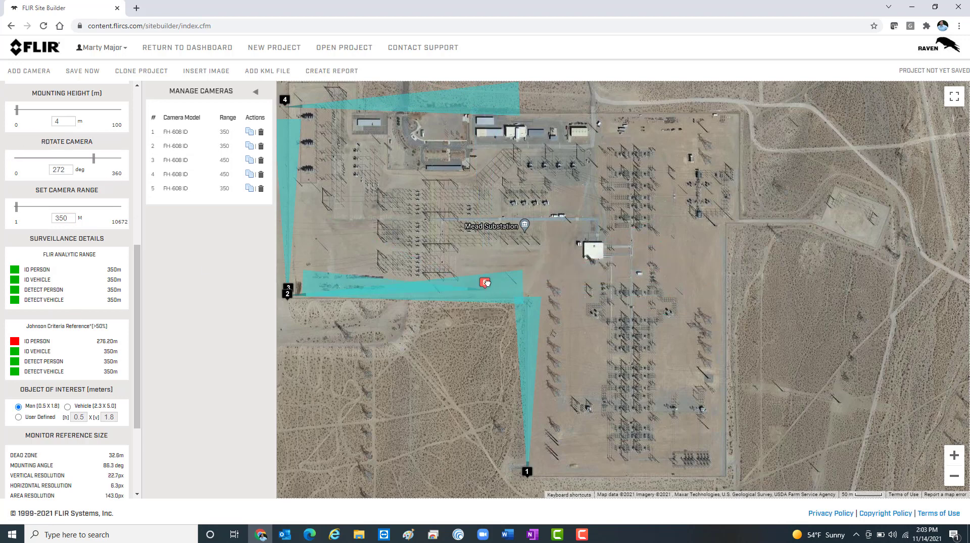
pyautogui.moveTo(485, 282)
pyautogui.mouseDown()
pyautogui.moveTo(742, 131)
pyautogui.moveTo(743, 142)
pyautogui.mouseUp()
pyautogui.moveTo(70, 220); pyautogui.dragTo(2, 233)
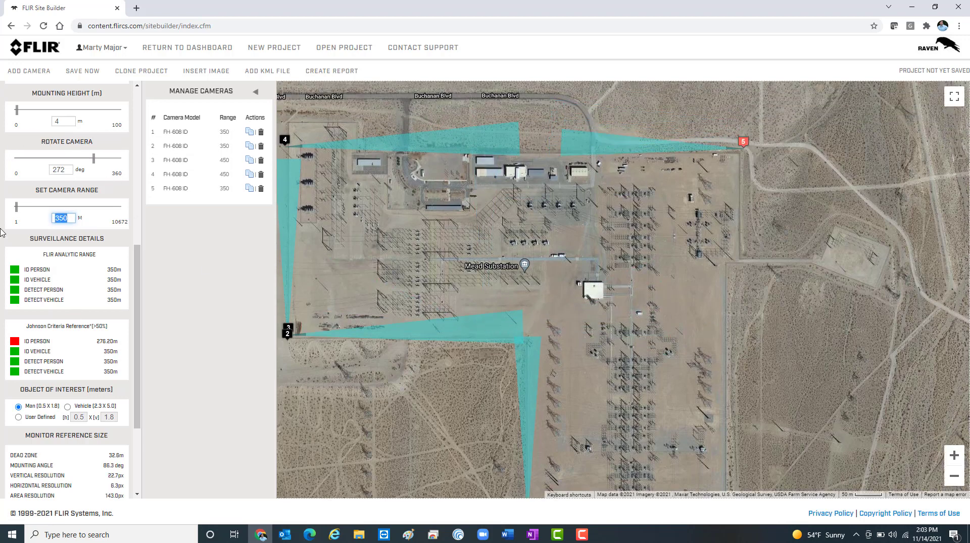
pyautogui.write('450')
# Step: Clone camera 4, rotate the copy to 180 degrees and place it at the northeast corner, facing down the east fence
pyautogui.click(250, 175)
pyautogui.moveTo(39, 159); pyautogui.dragTo(67, 158)
pyautogui.moveTo(484, 282); pyautogui.dragTo(737, 150)
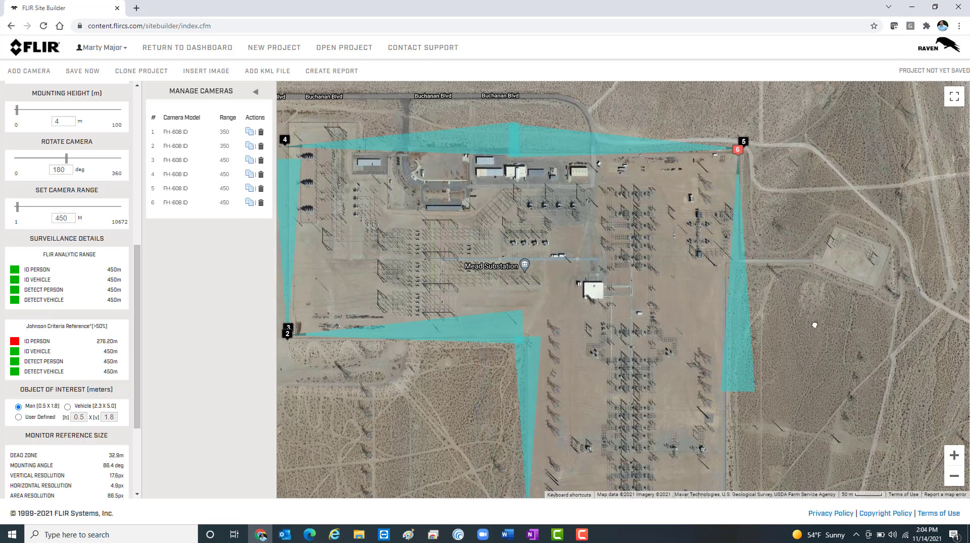
# Step: Clone camera 1, rotate the copy to about 90 degrees and place it beside camera 1 to cover the south fence
pyautogui.moveTo(811, 323); pyautogui.dragTo(796, 199)
pyautogui.click(250, 131)
pyautogui.moveTo(13, 162); pyautogui.dragTo(40, 159)
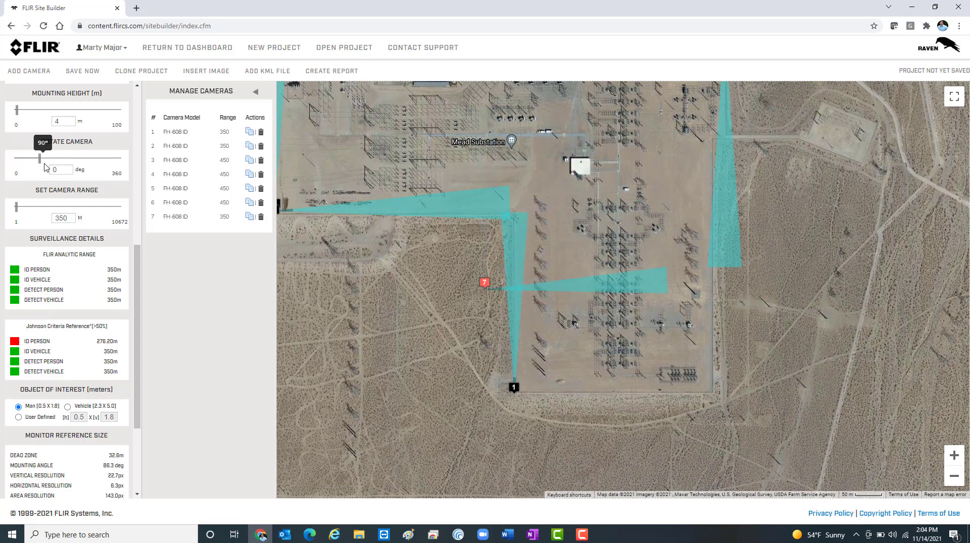
pyautogui.moveTo(485, 282); pyautogui.dragTo(523, 387)
# Step: Clone camera 2 and place the copy at the substation's southeast corner, facing north along the east fence
pyautogui.click(250, 146)
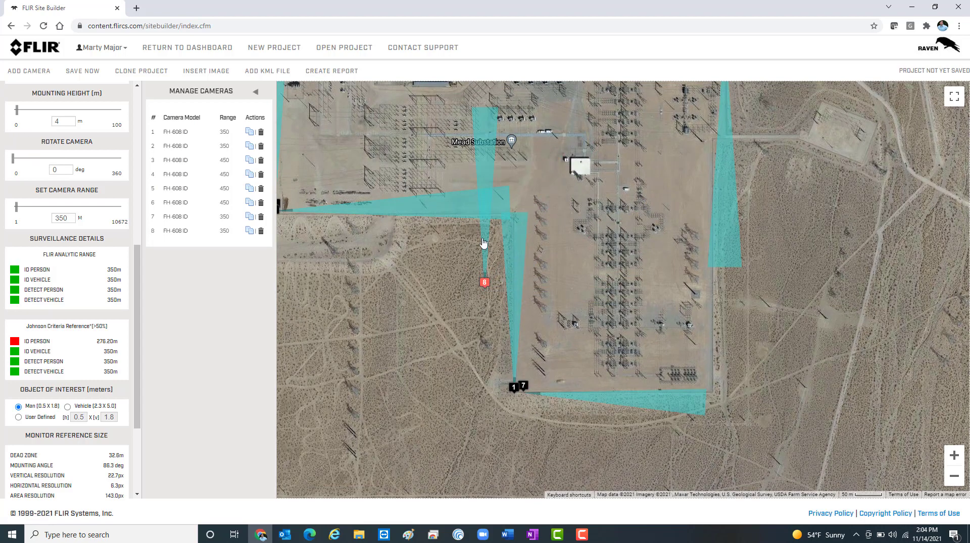
pyautogui.moveTo(485, 281); pyautogui.dragTo(715, 412)
pyautogui.scroll(-1, 605, 370)
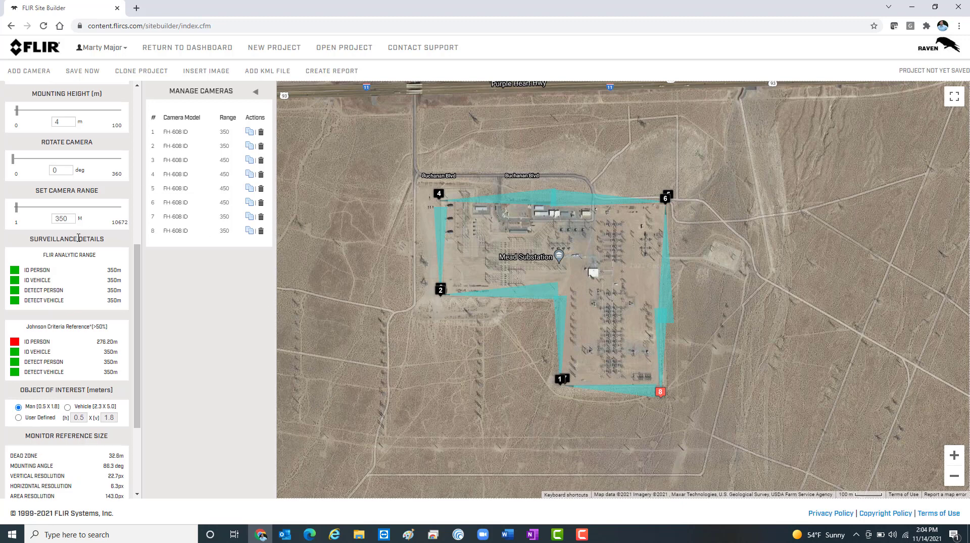
# Step: Add a Ranger R1 radar unit from the Ranger Series to the map
pyautogui.scroll(7, 76, 143)
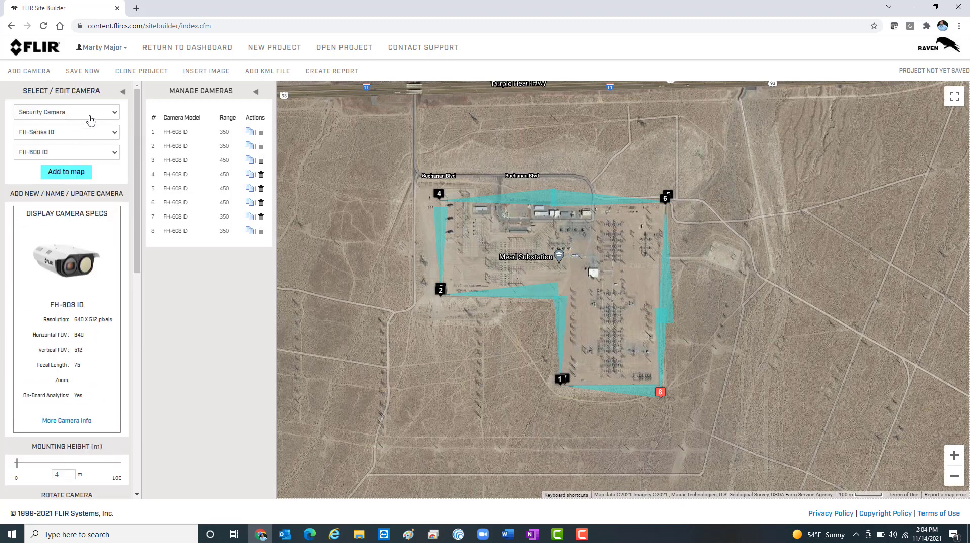
pyautogui.click(115, 113)
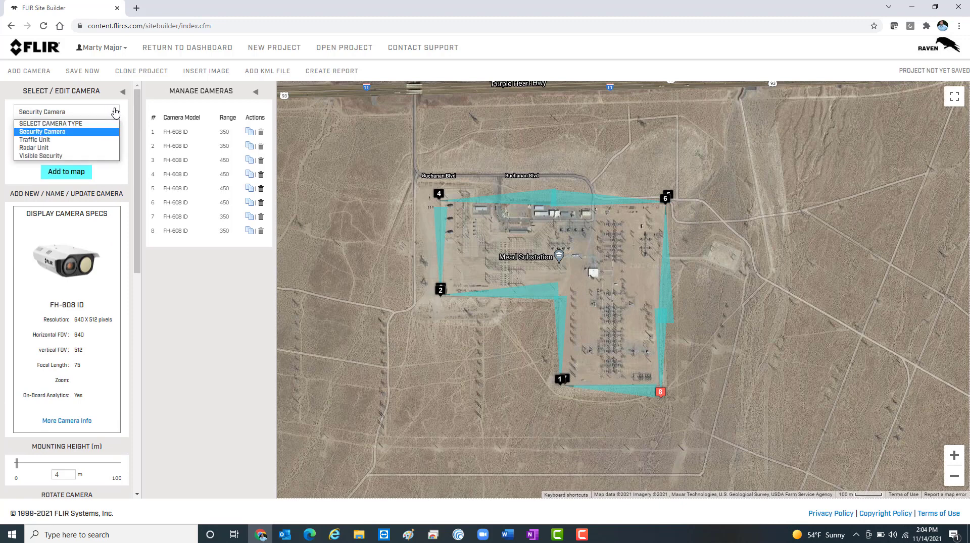
pyautogui.click(99, 148)
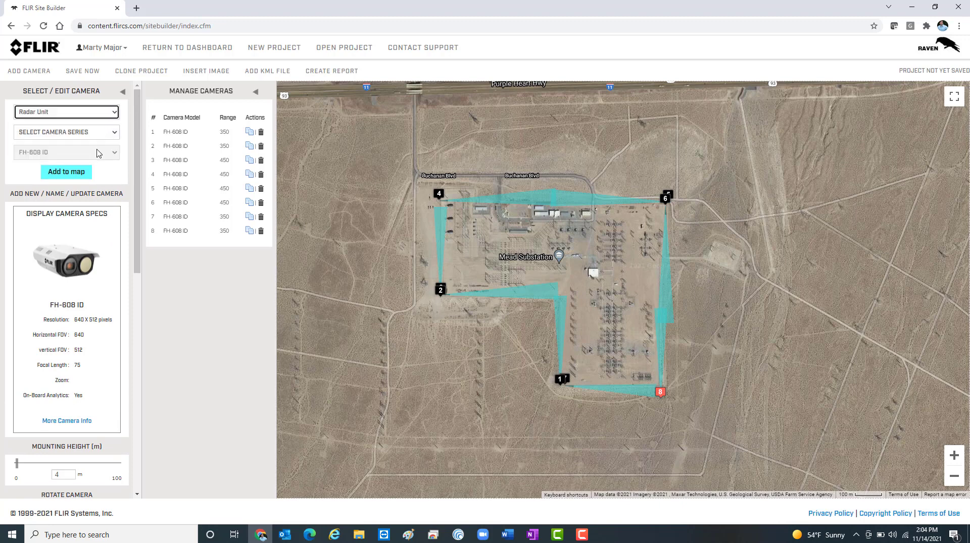
pyautogui.click(116, 133)
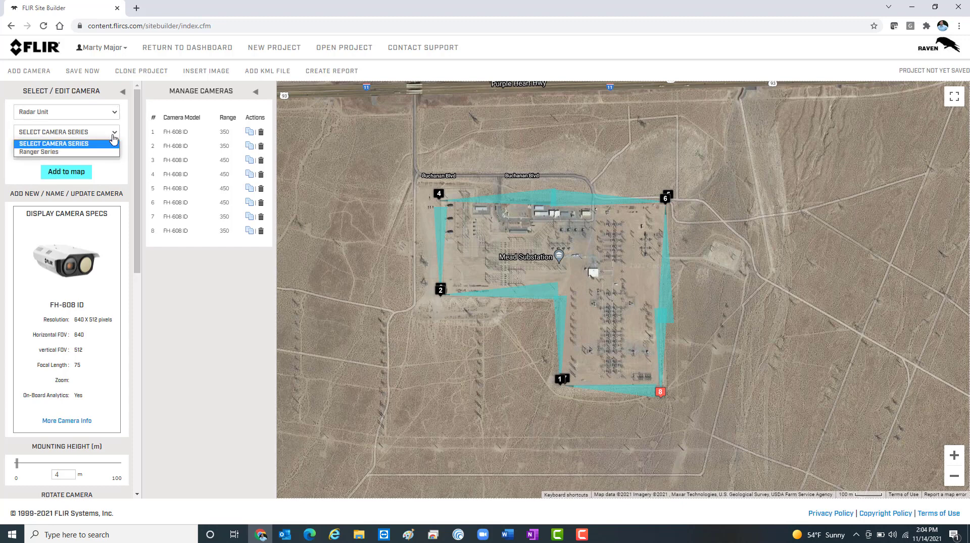
pyautogui.click(93, 157)
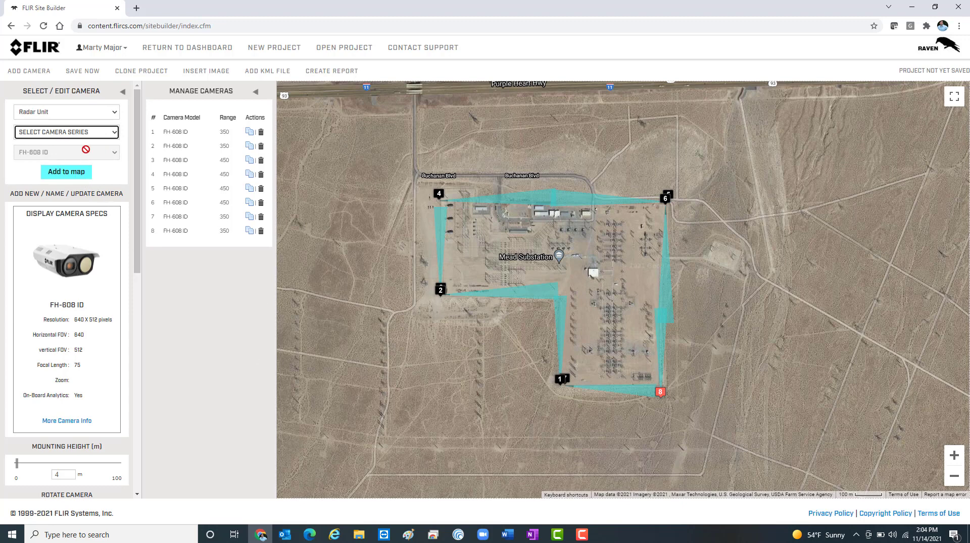
pyautogui.click(96, 137)
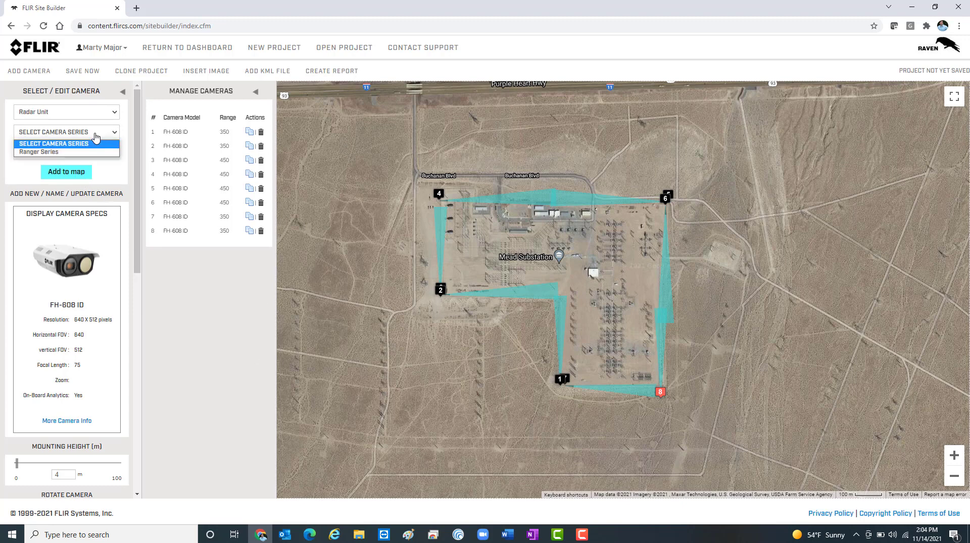
pyautogui.click(71, 153)
pyautogui.click(87, 157)
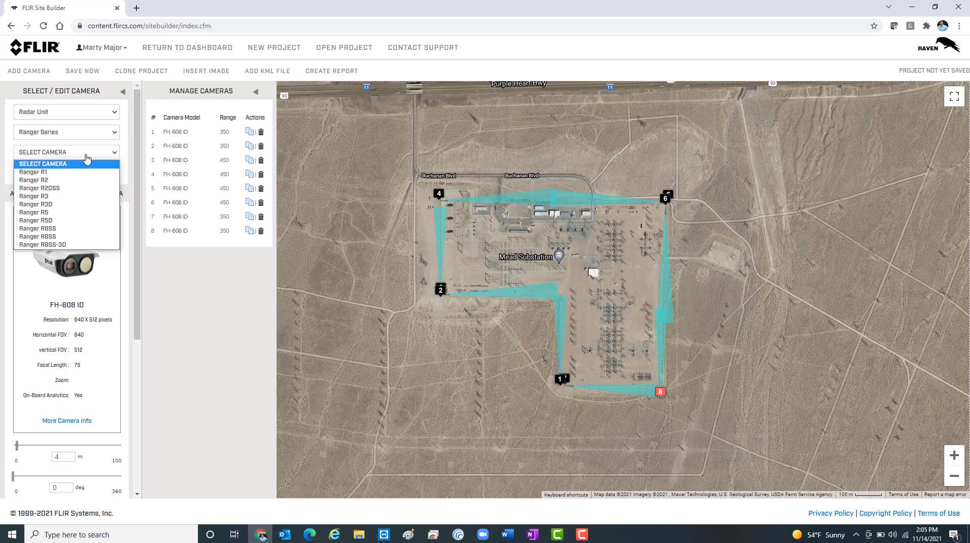
pyautogui.click(51, 173)
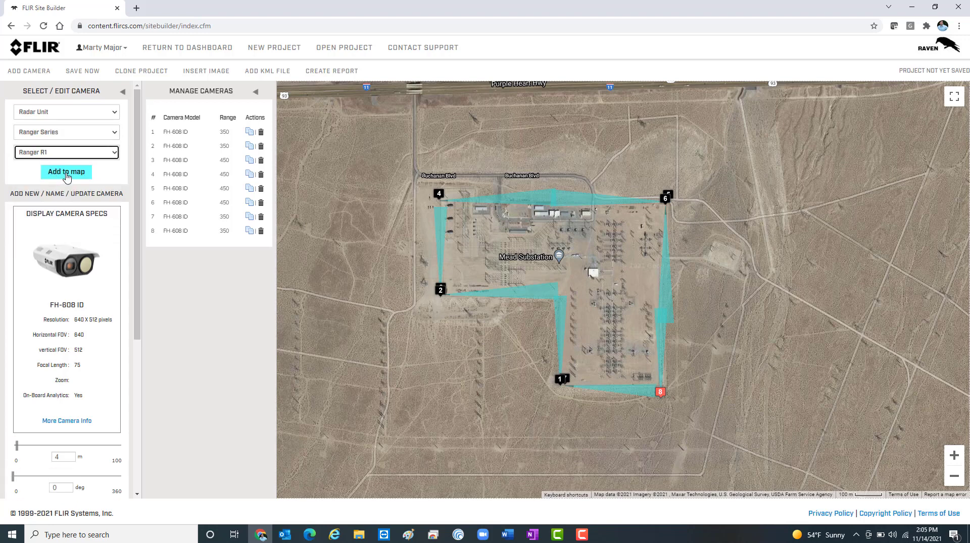
pyautogui.click(66, 173)
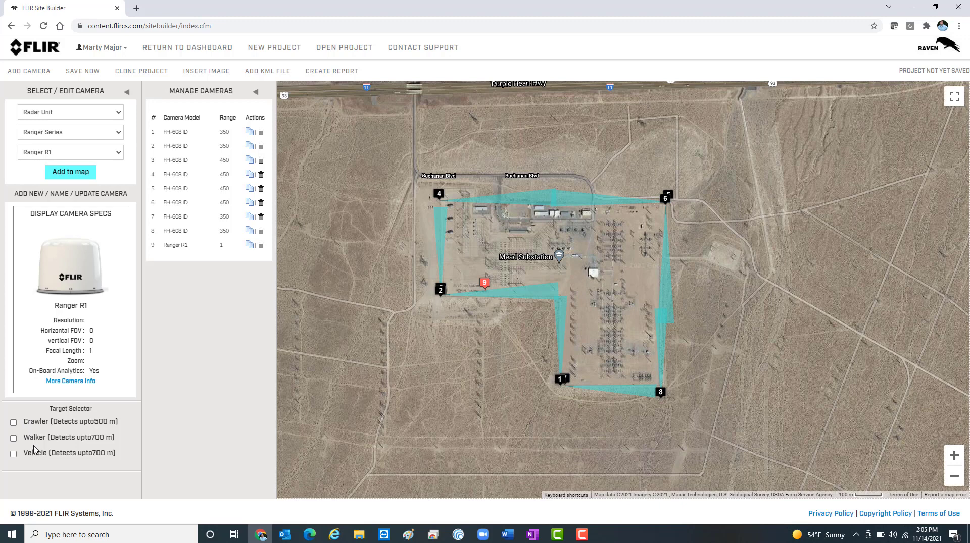
# Step: Centre the Ranger R1 on the substation using its 500 m Crawler coverage, and turn that coverage off
pyautogui.click(13, 423)
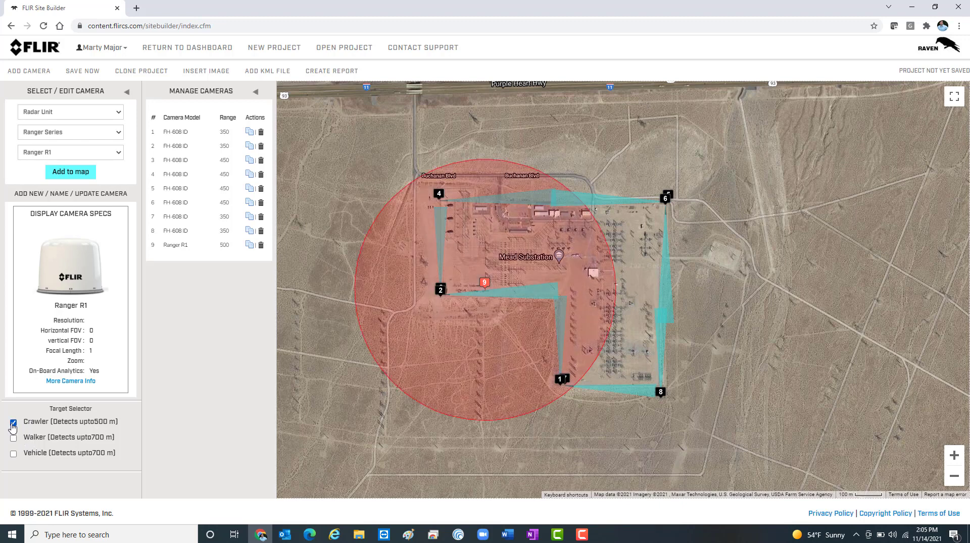
pyautogui.moveTo(483, 277)
pyautogui.mouseDown()
pyautogui.moveTo(560, 270)
pyautogui.moveTo(541, 262)
pyautogui.mouseUp()
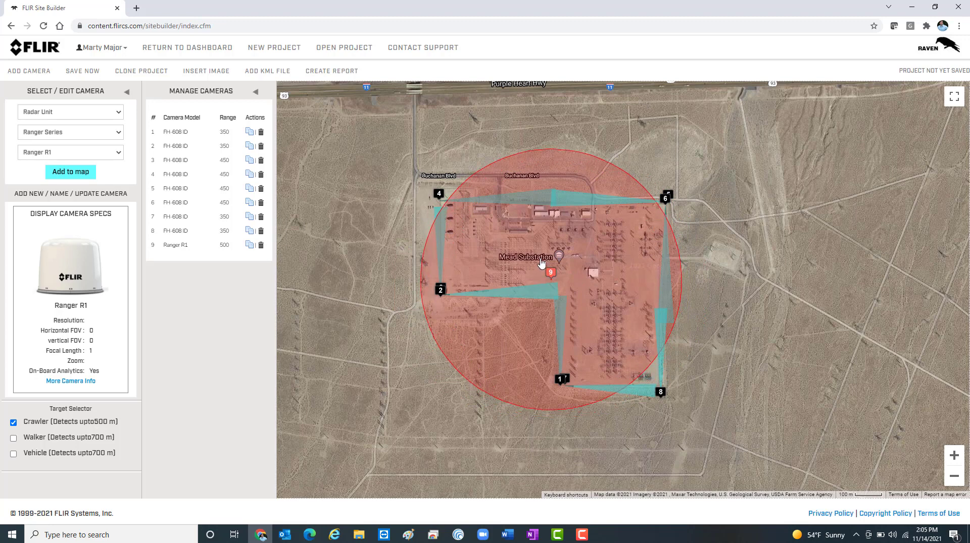
pyautogui.moveTo(541, 262); pyautogui.dragTo(541, 262)
pyautogui.click(13, 422)
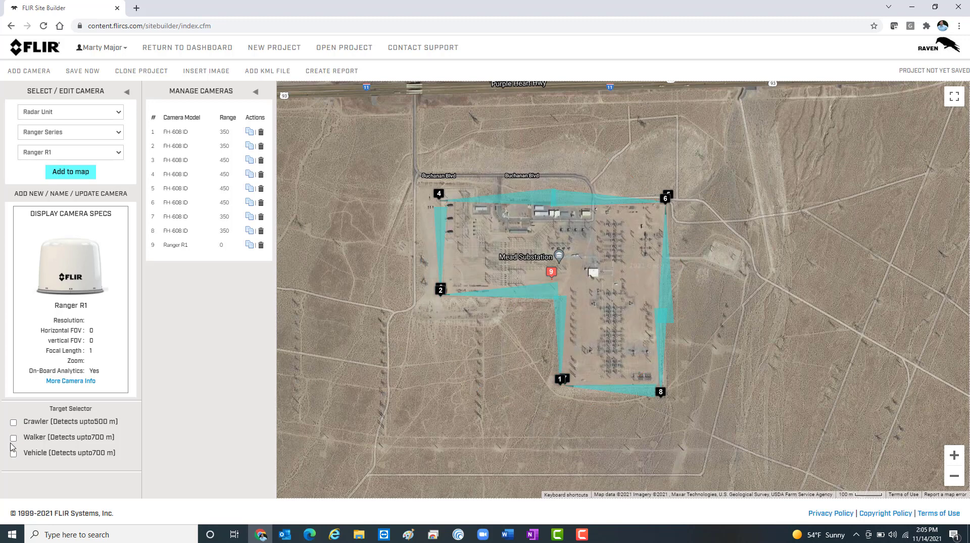
# Step: Compare the Ranger R1's 700 m Walker and Vehicle coverage on the map, leaving only Walker coverage on
pyautogui.click(13, 438)
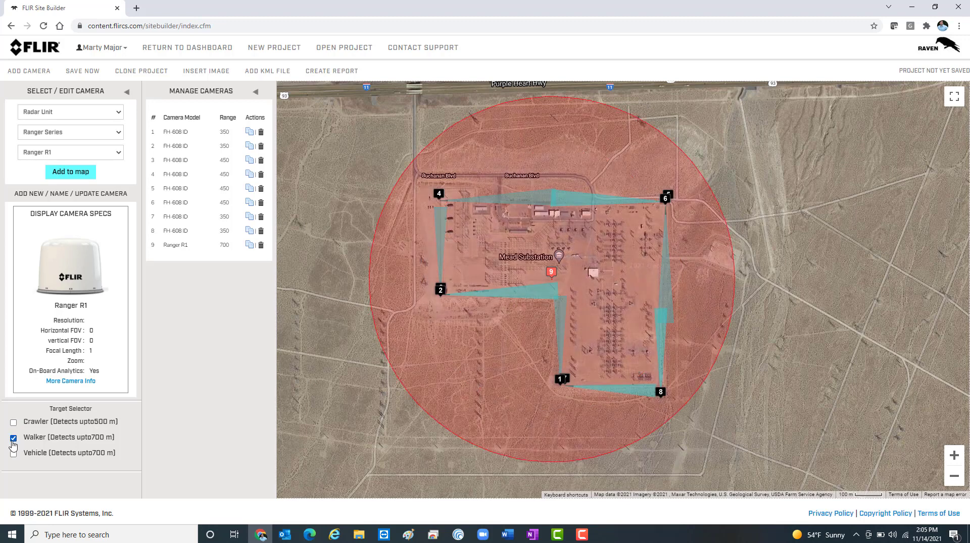
pyautogui.click(14, 439)
pyautogui.click(13, 454)
pyautogui.click(14, 439)
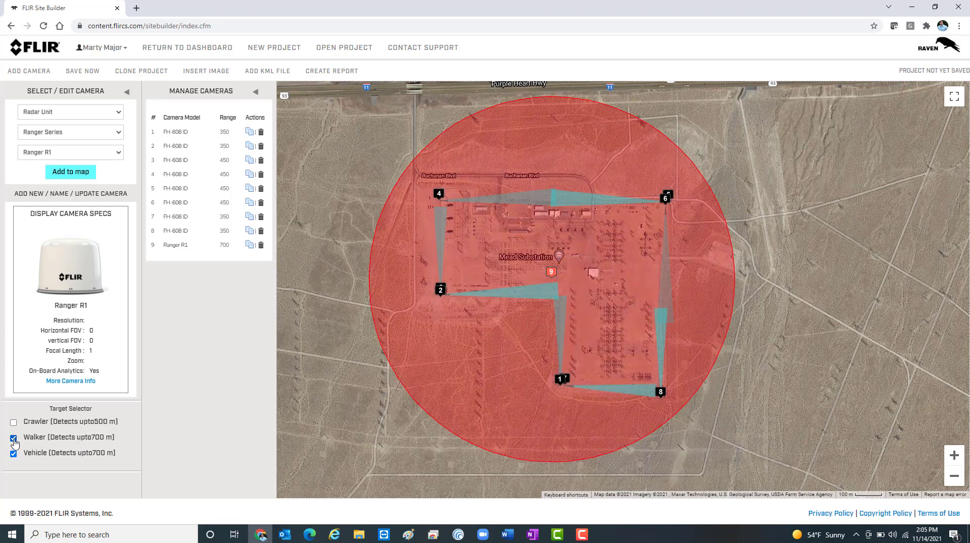
pyautogui.click(14, 455)
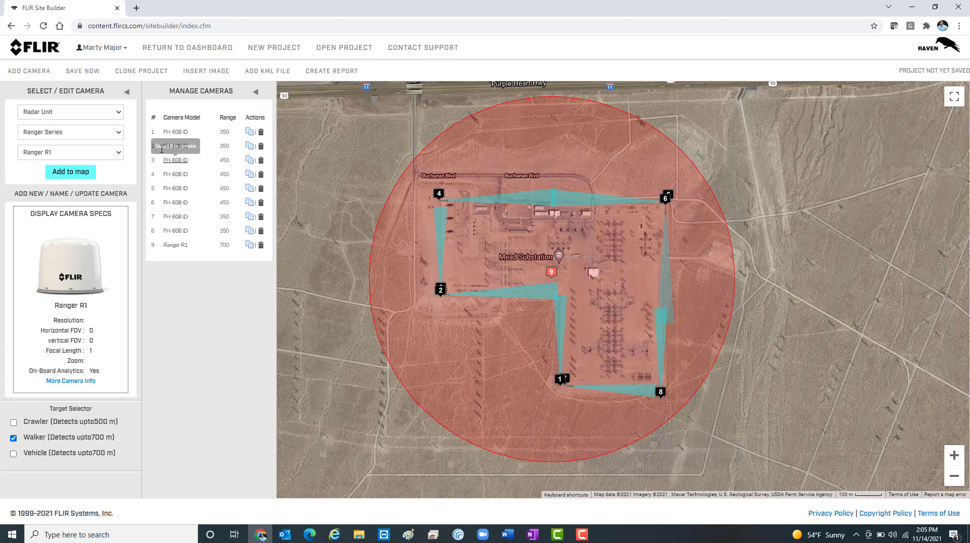
# Step: Add a PT-608 HD (8.6°×6.6°) security camera from the PT-Series HD to the map
pyautogui.click(115, 113)
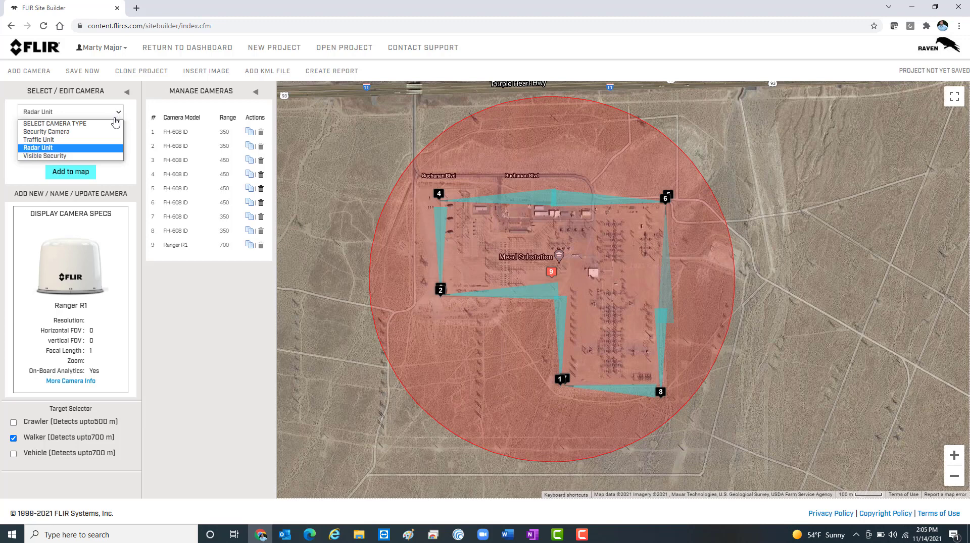
pyautogui.click(108, 133)
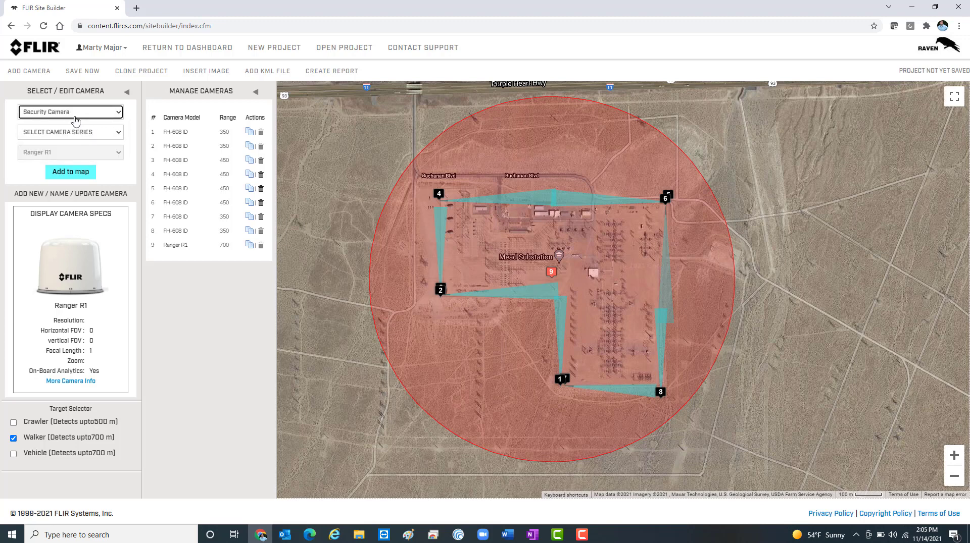
pyautogui.click(109, 134)
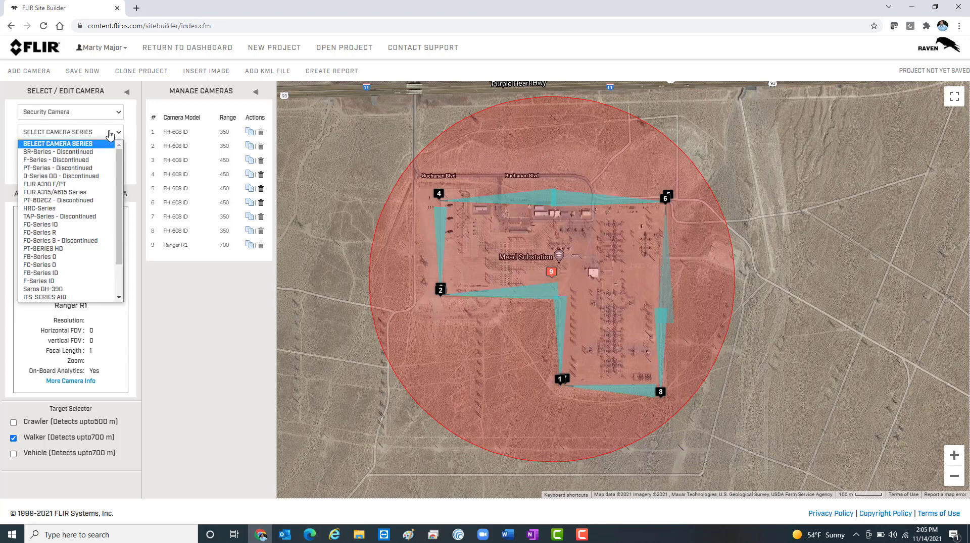
pyautogui.click(67, 249)
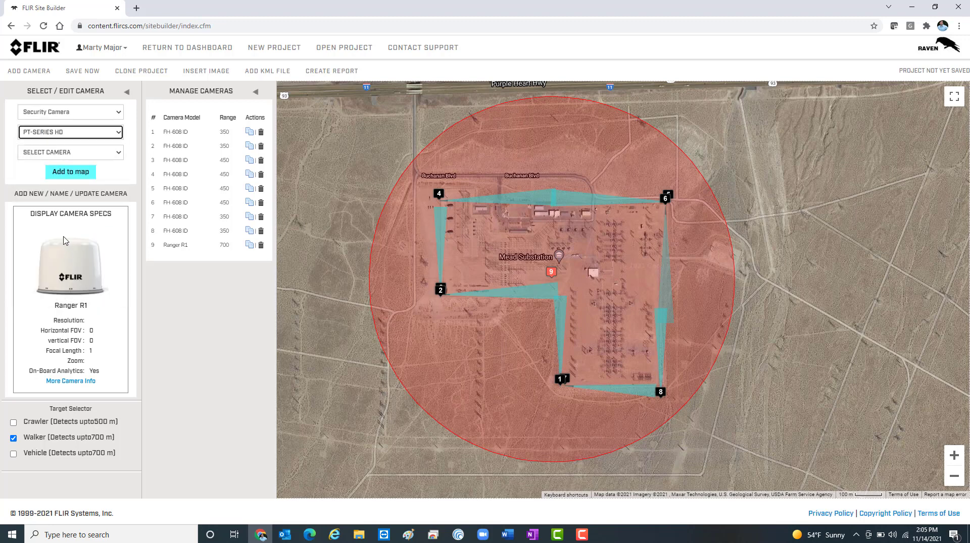
pyautogui.click(71, 152)
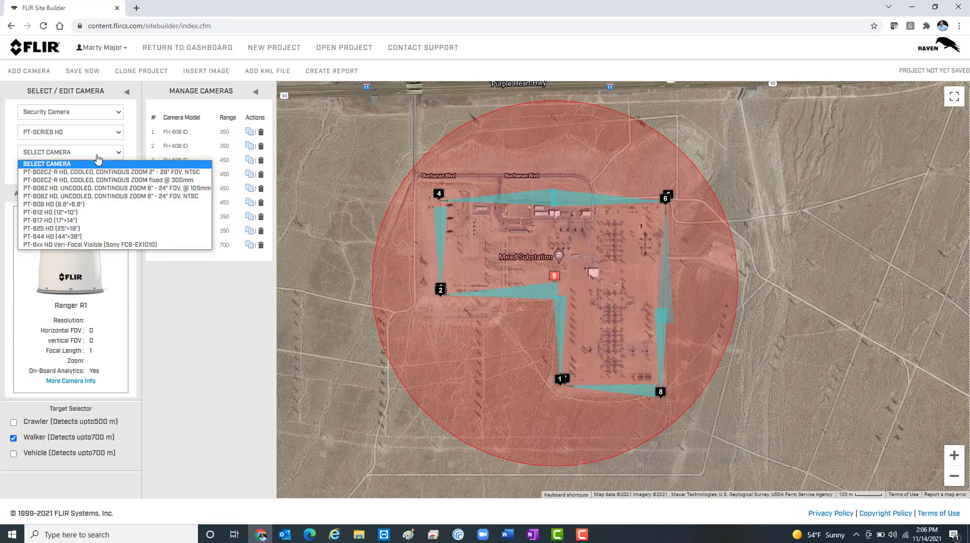
pyautogui.click(86, 204)
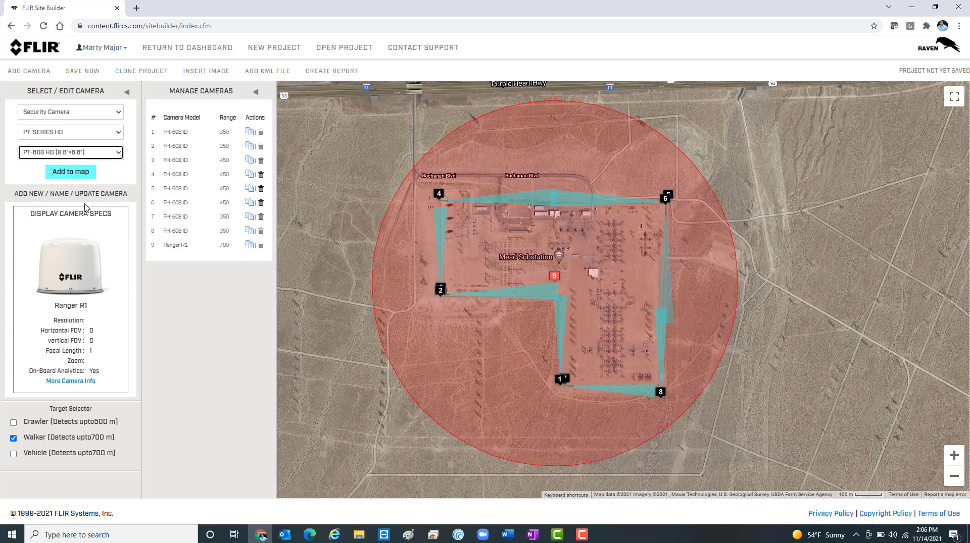
pyautogui.click(69, 173)
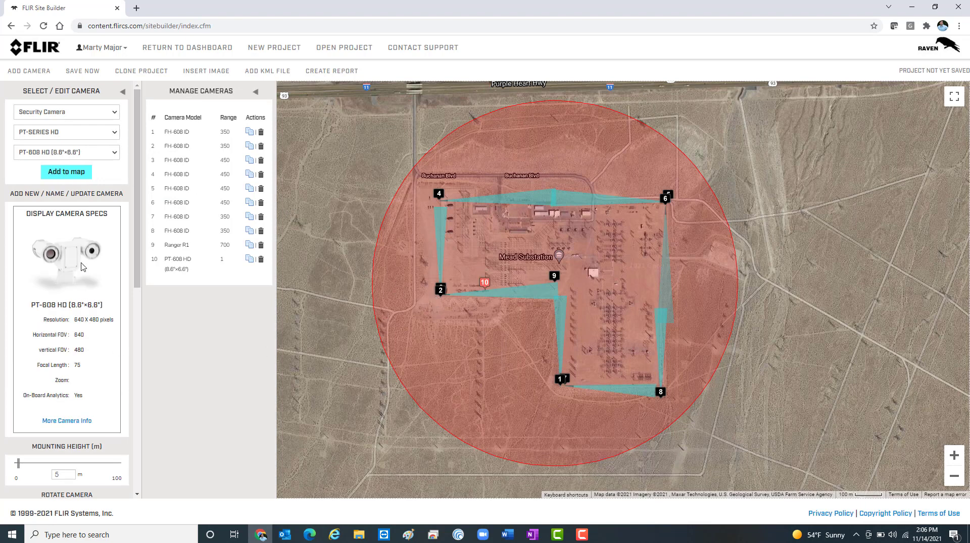
# Step: Set camera 10's range to 250 m, trying 350 m and 300 m first, and move it over the substation's northwest area
pyautogui.scroll(-6, 83, 318)
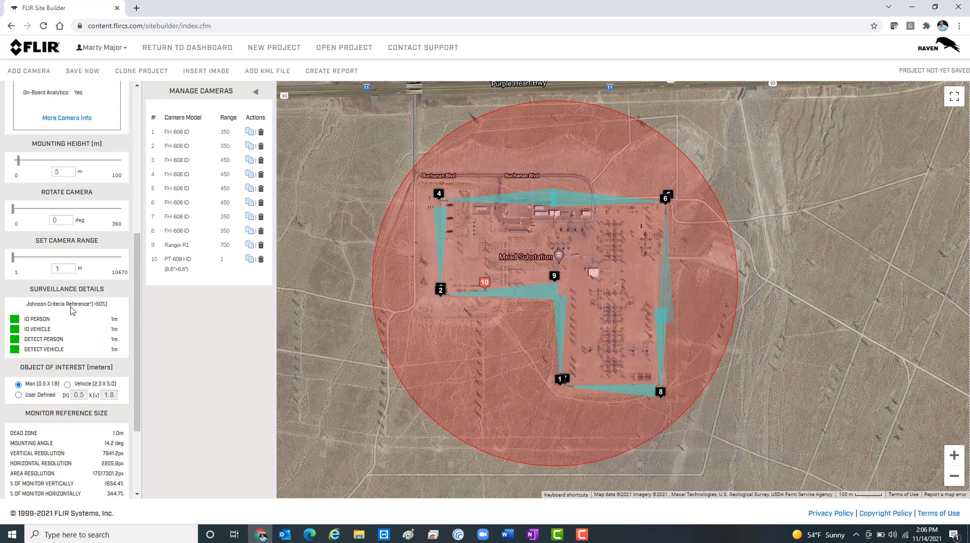
pyautogui.moveTo(20, 216)
pyautogui.moveTo(14, 263)
pyautogui.moveTo(15, 263); pyautogui.dragTo(18, 258)
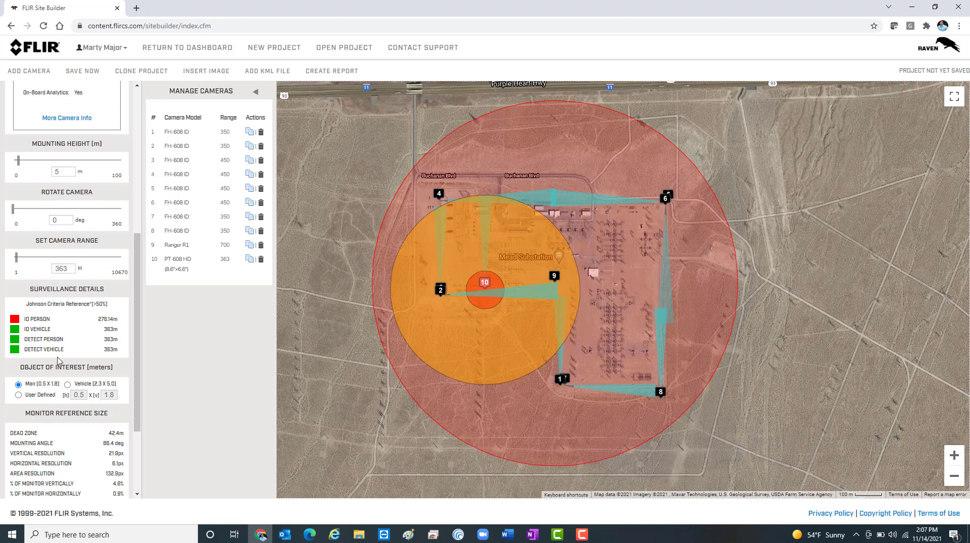
pyautogui.doubleClick(68, 271)
pyautogui.write('350')
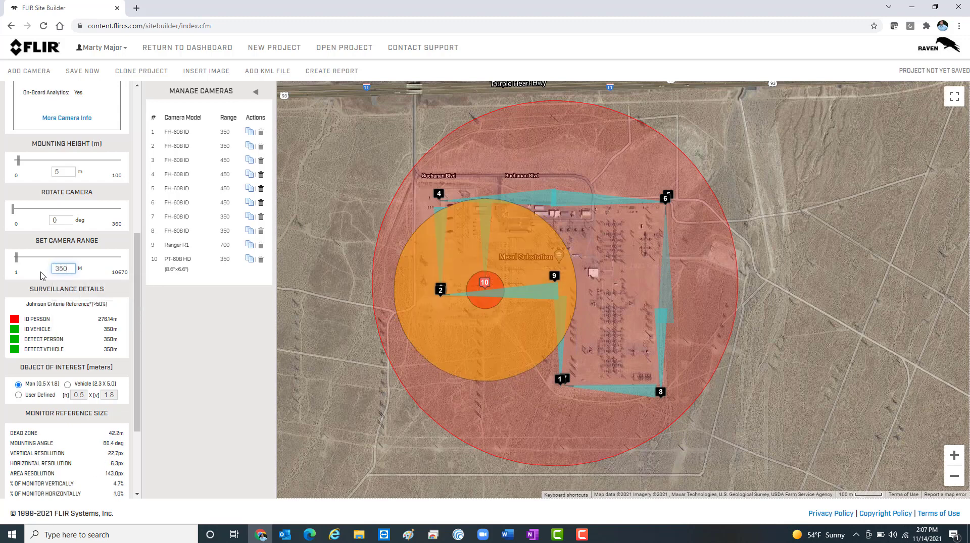
pyautogui.press('BackSpace')
pyautogui.press('BackSpace')
pyautogui.write('00')
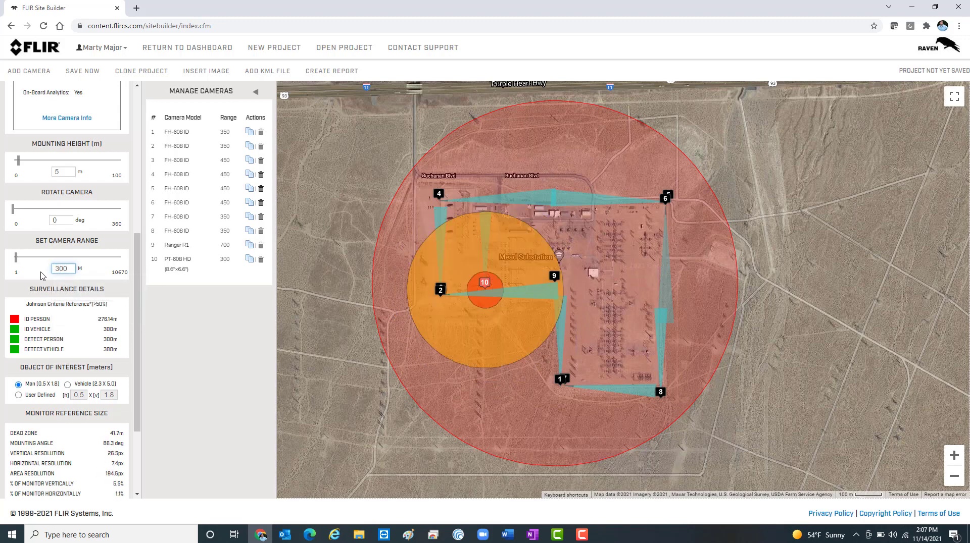
pyautogui.press('BackSpace')
pyautogui.press('BackSpace')
pyautogui.press('BackSpace')
pyautogui.write('250')
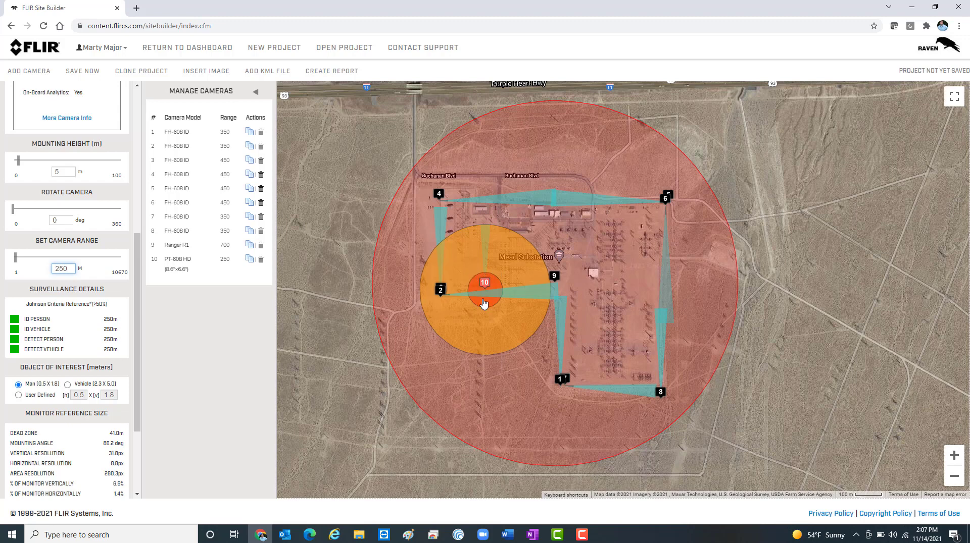
pyautogui.moveTo(486, 306); pyautogui.dragTo(491, 263)
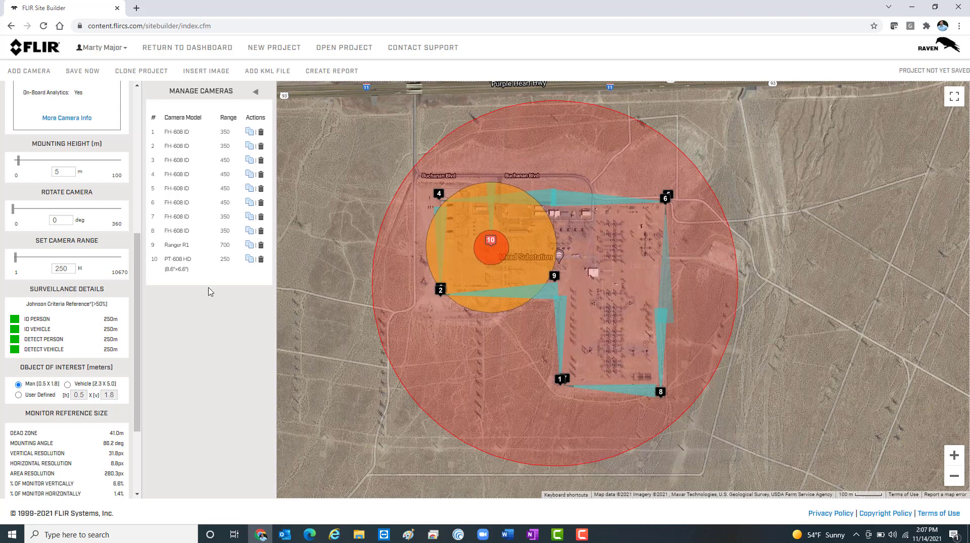
# Step: Clone the PT-608 HD camera twice, placing one copy over the substation's northeast area and the other over its southern area
pyautogui.click(250, 259)
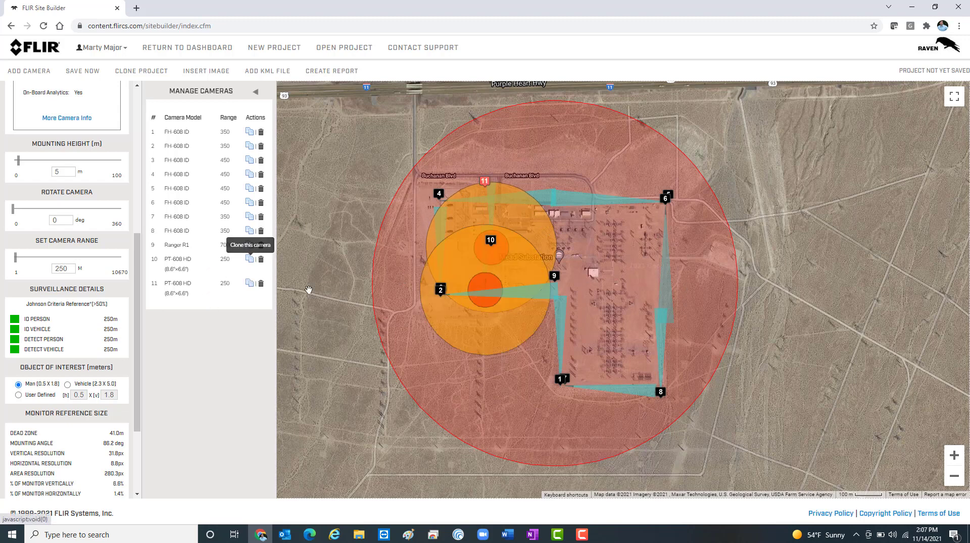
pyautogui.moveTo(490, 307)
pyautogui.mouseDown()
pyautogui.moveTo(586, 290)
pyautogui.moveTo(623, 260)
pyautogui.mouseUp()
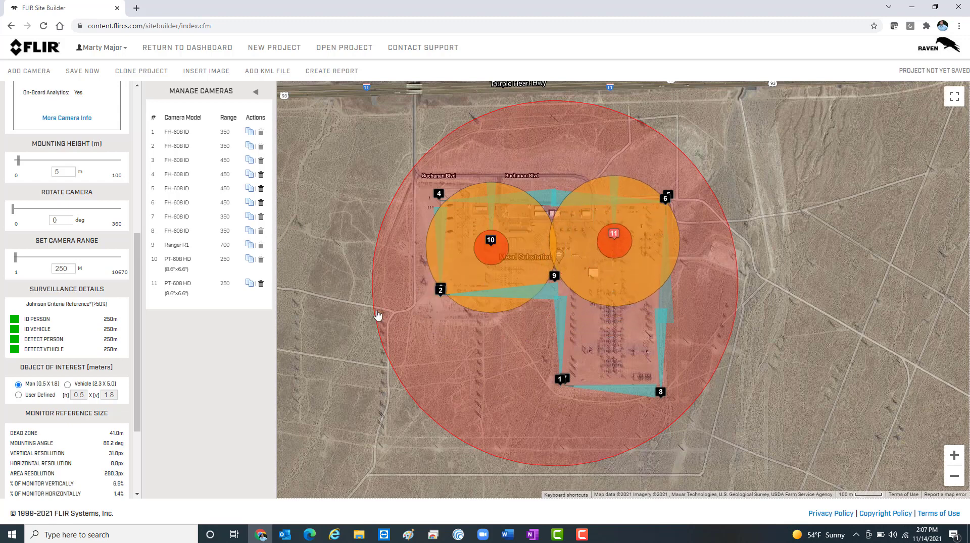
pyautogui.click(250, 283)
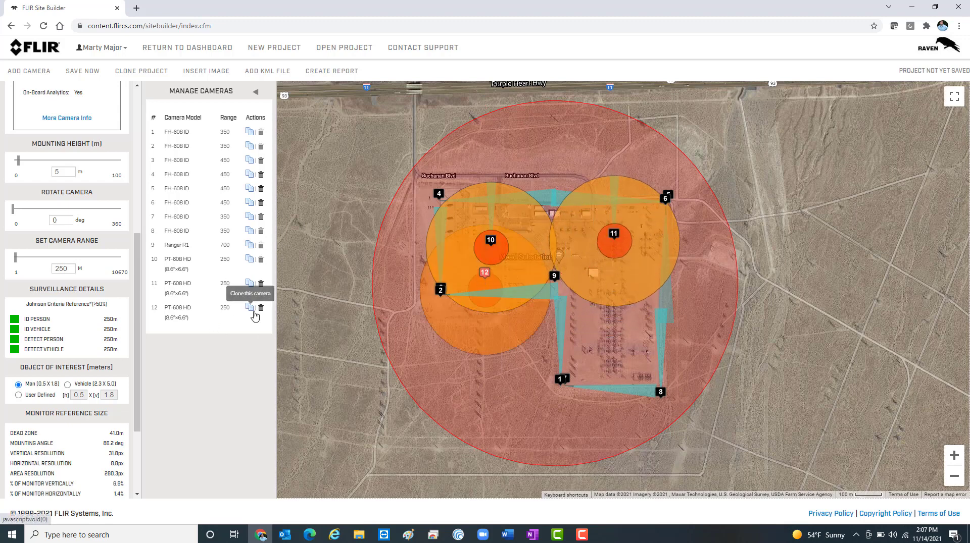
pyautogui.moveTo(483, 294)
pyautogui.mouseDown()
pyautogui.moveTo(577, 349)
pyautogui.moveTo(613, 341)
pyautogui.mouseUp()
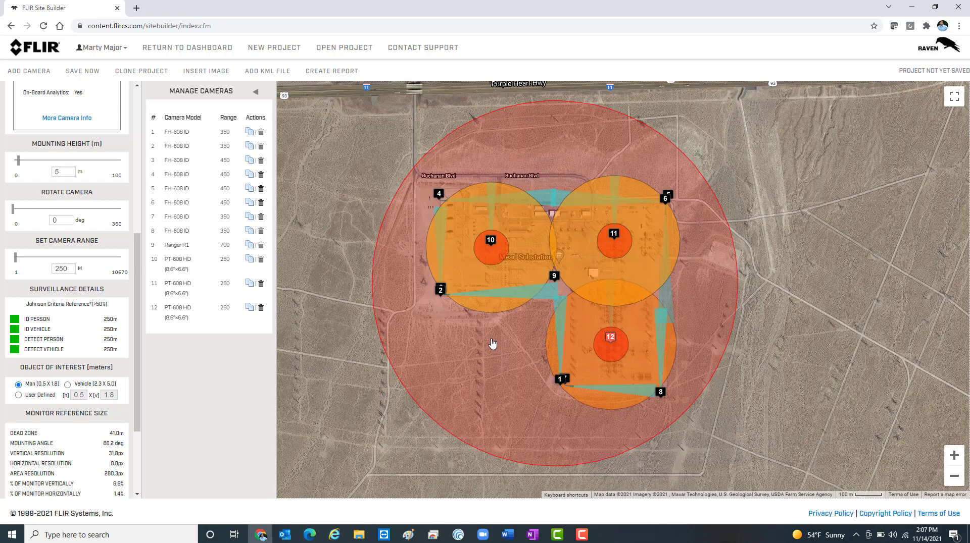
# Step: Collapse the camera list for a wider map and save the project as Mead Video
pyautogui.scroll(-2, 492, 347)
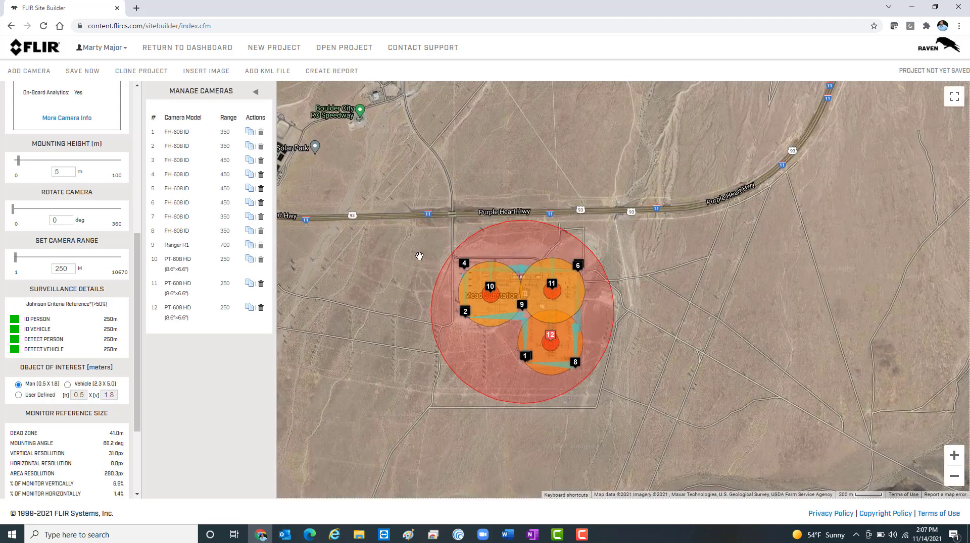
pyautogui.click(255, 91)
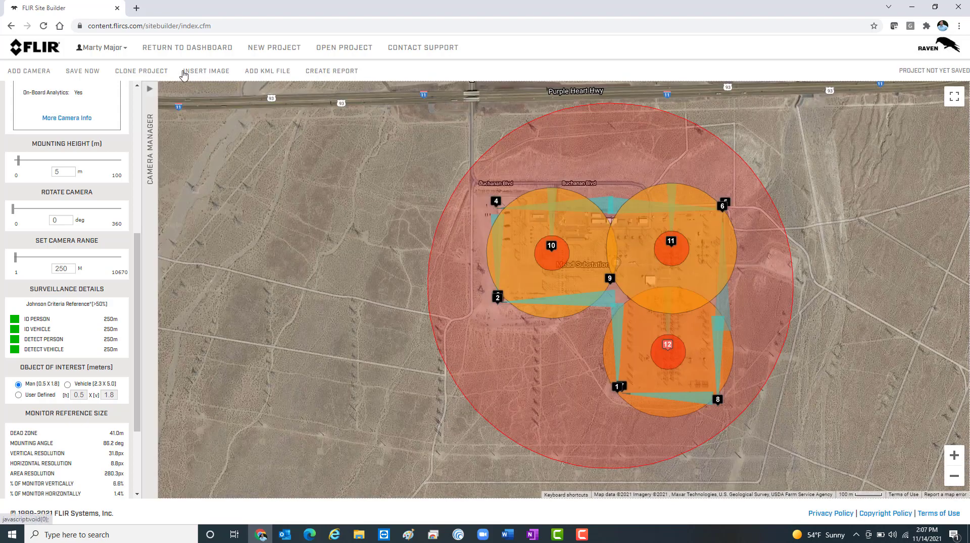
pyautogui.click(91, 72)
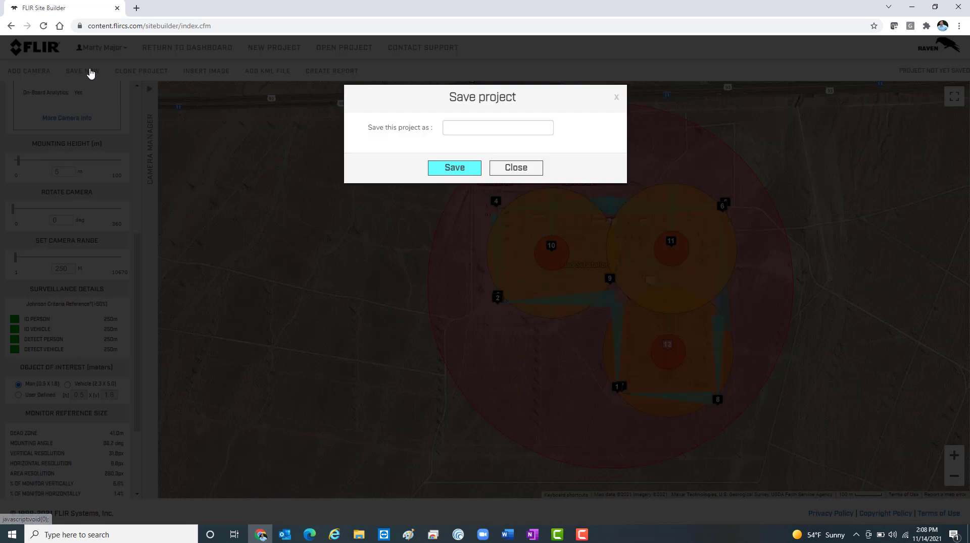
pyautogui.click(480, 129)
pyautogui.write('Mead')
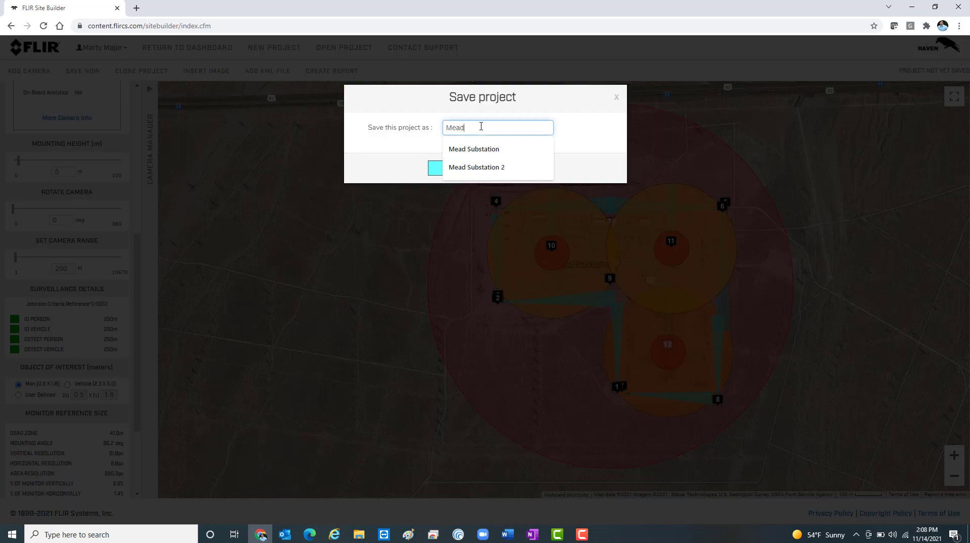
pyautogui.write(' Vi')
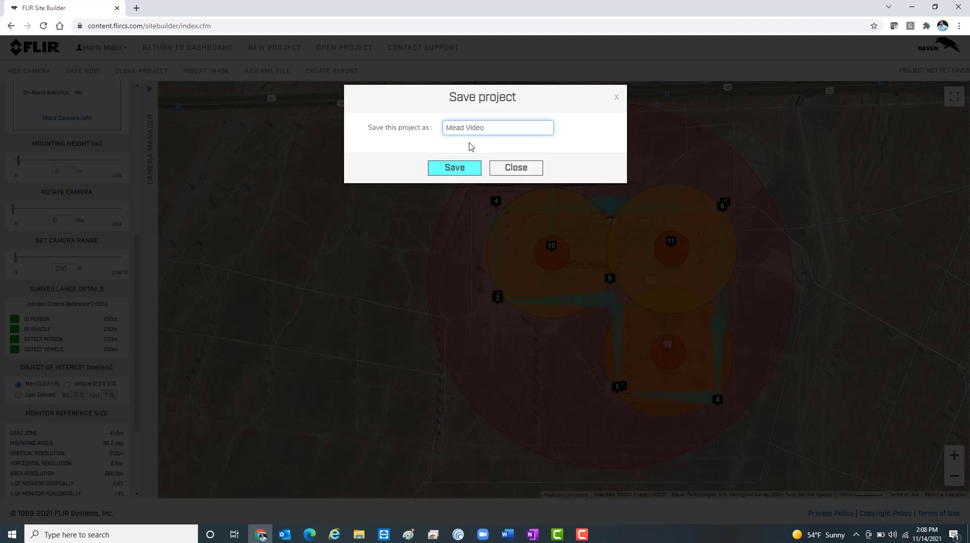
pyautogui.write('deo')
pyautogui.click(460, 168)
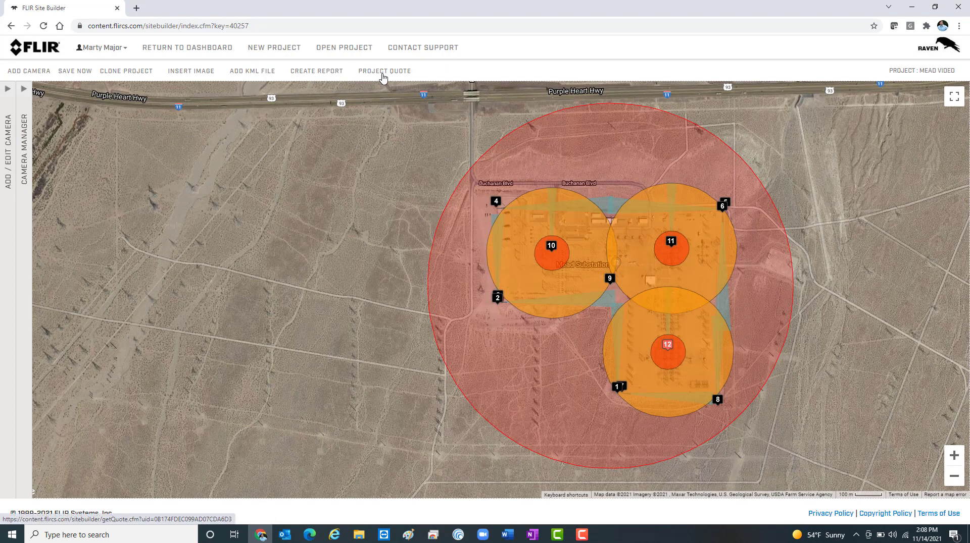
# Step: Create the project report and review its map, general camera information and camera installation table
pyautogui.click(318, 71)
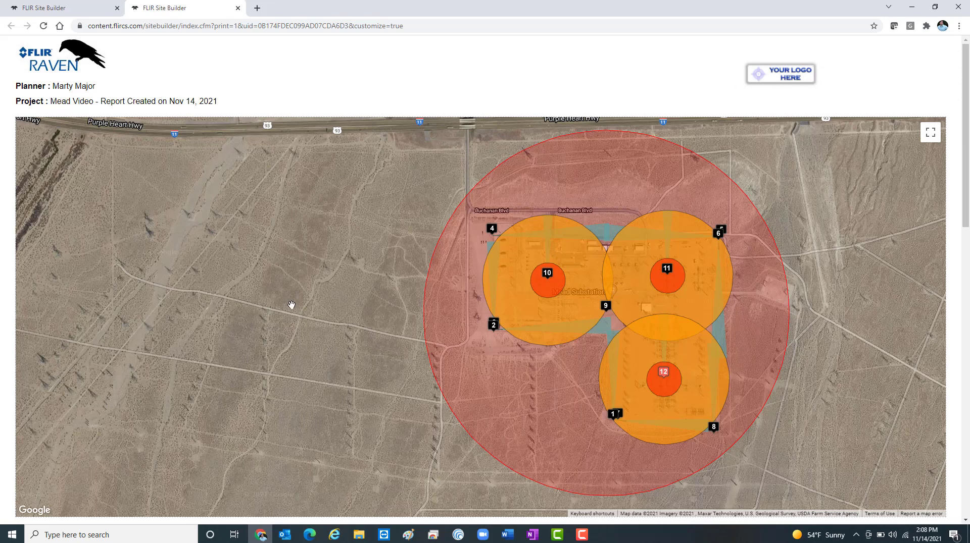
pyautogui.scroll(-2, 291, 304)
pyautogui.scroll(-7, 292, 304)
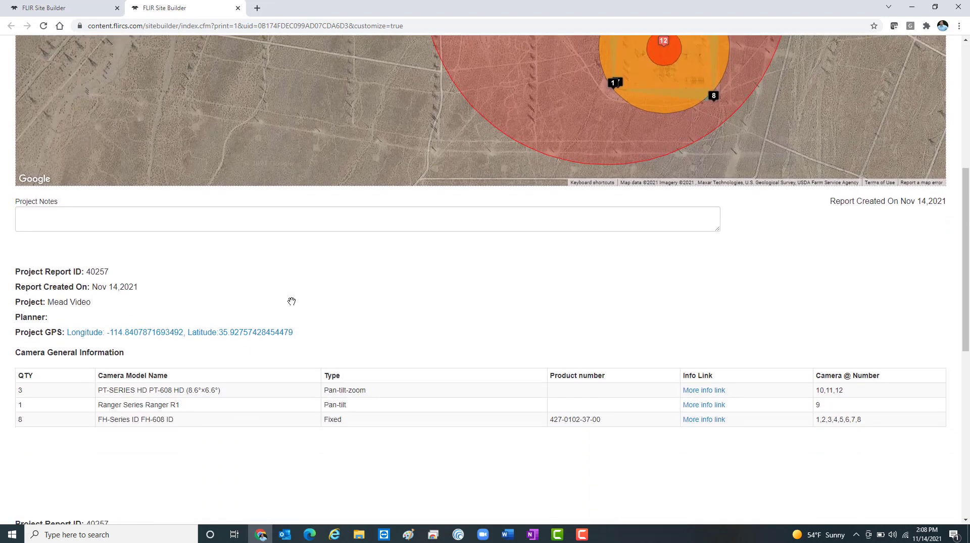
pyautogui.scroll(-1, 296, 304)
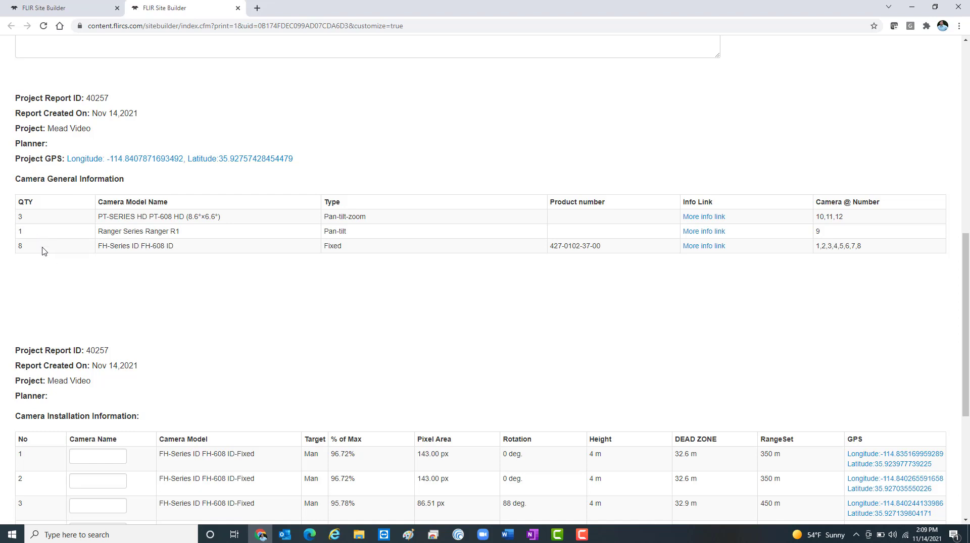
pyautogui.scroll(-4, 352, 329)
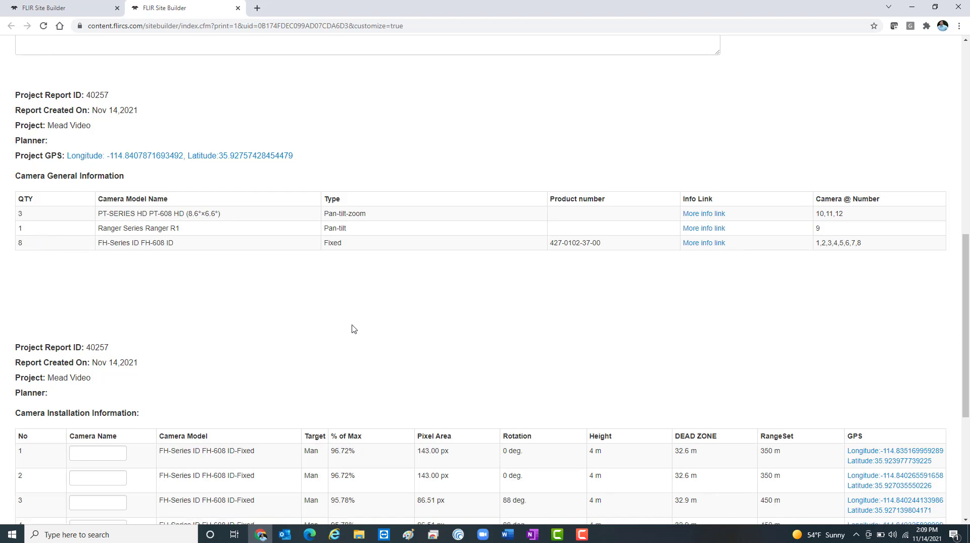
pyautogui.scroll(-2, 352, 329)
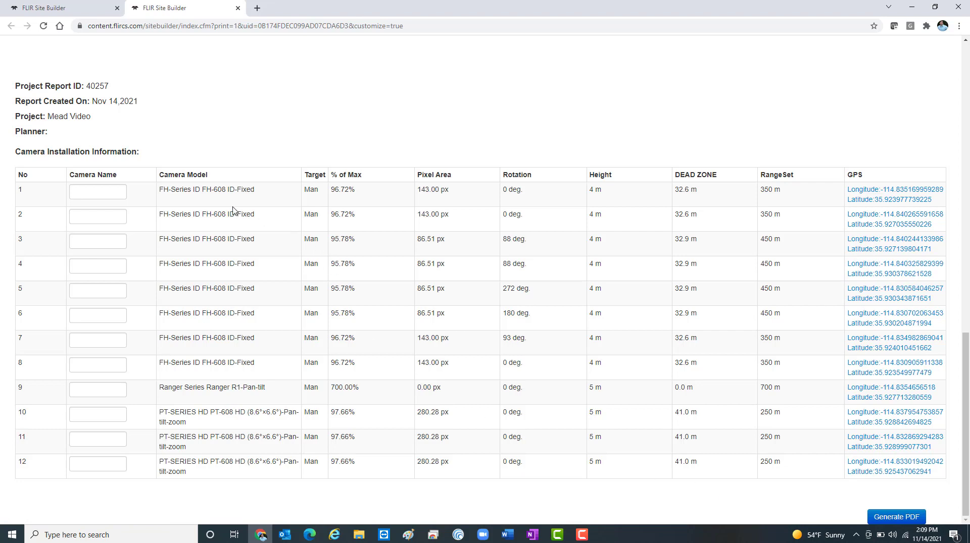
# Step: Generate a PDF of the report with the camera names left blank, and open it
pyautogui.click(85, 191)
pyautogui.click(893, 520)
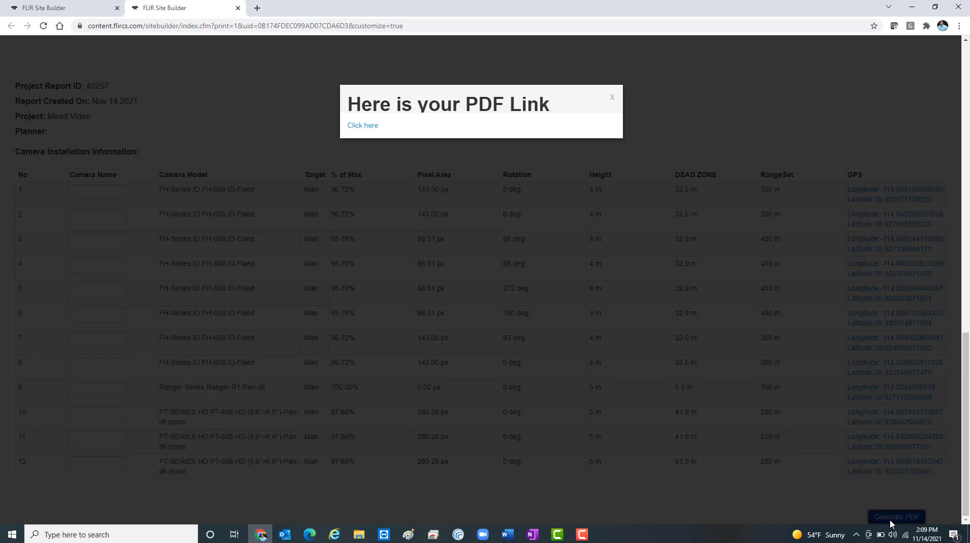
pyautogui.click(351, 129)
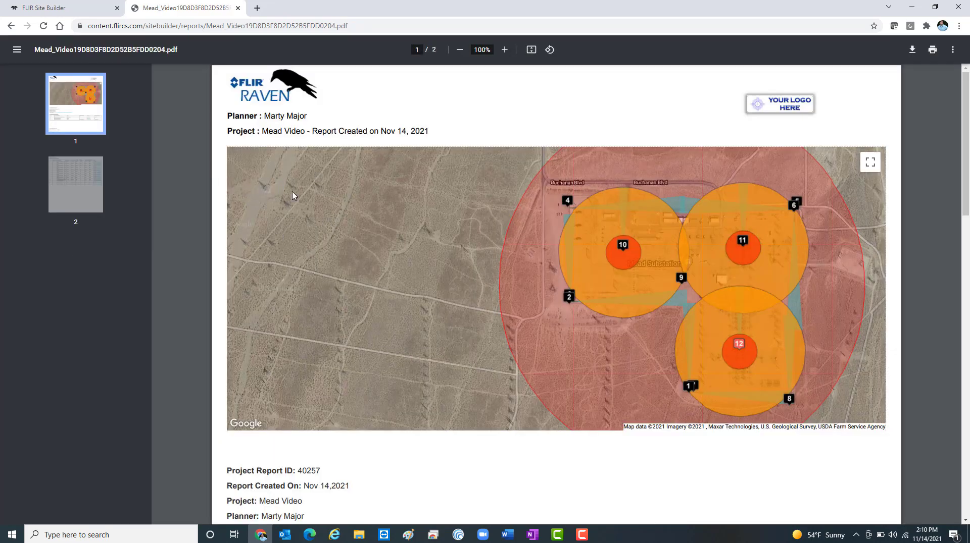
# Step: Look through both pages of the PDF report, including the camera installation table, and close it
pyautogui.scroll(-1, 409, 243)
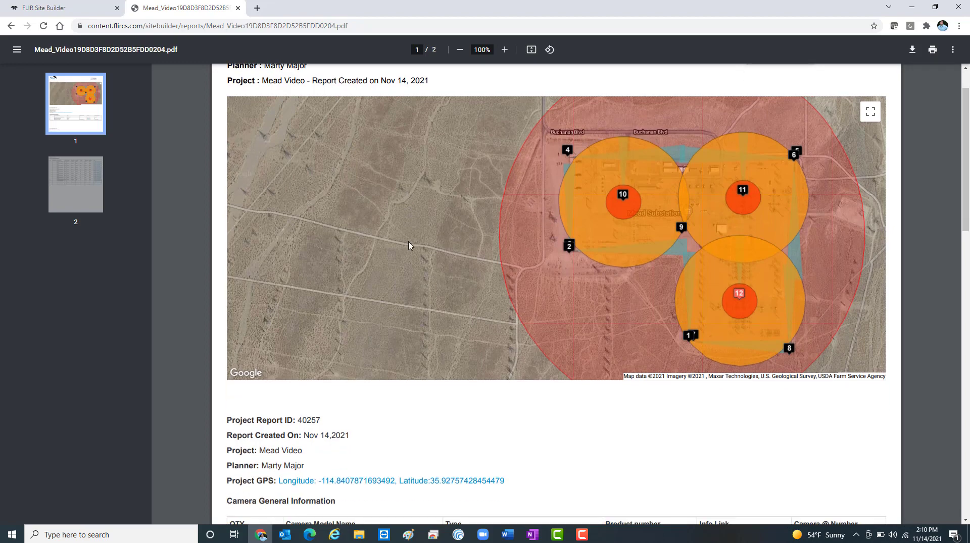
pyautogui.scroll(-14, 409, 246)
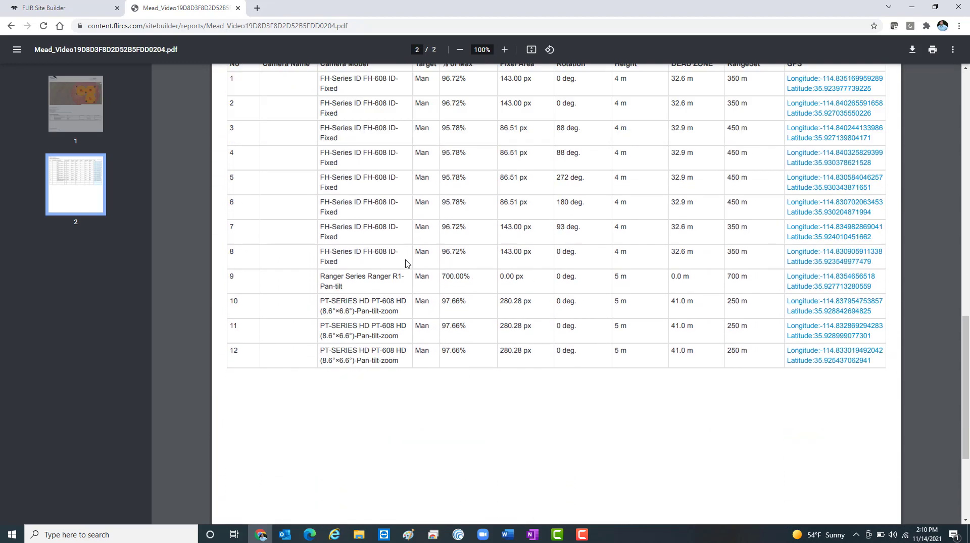
pyautogui.scroll(-3, 405, 263)
pyautogui.scroll(5, 406, 263)
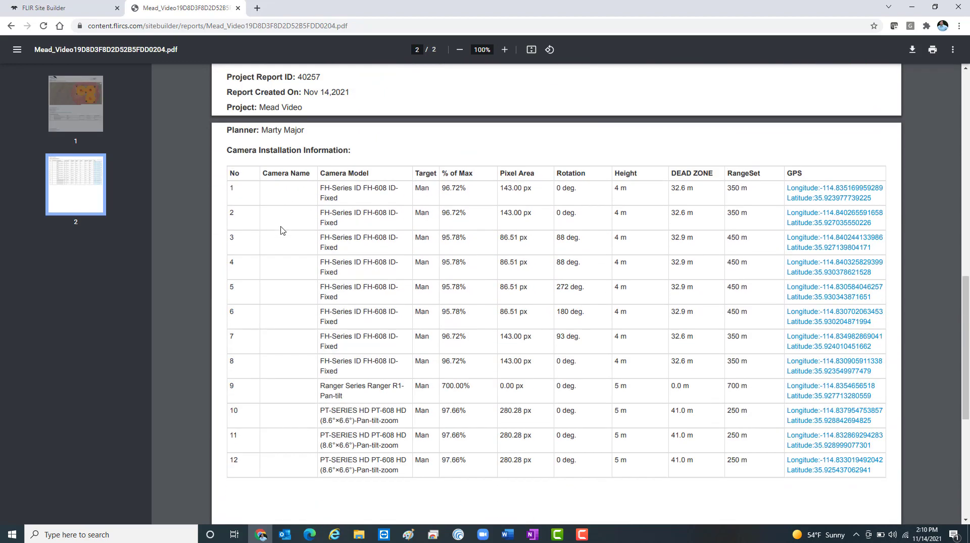
pyautogui.scroll(7, 463, 400)
pyautogui.scroll(6, 463, 395)
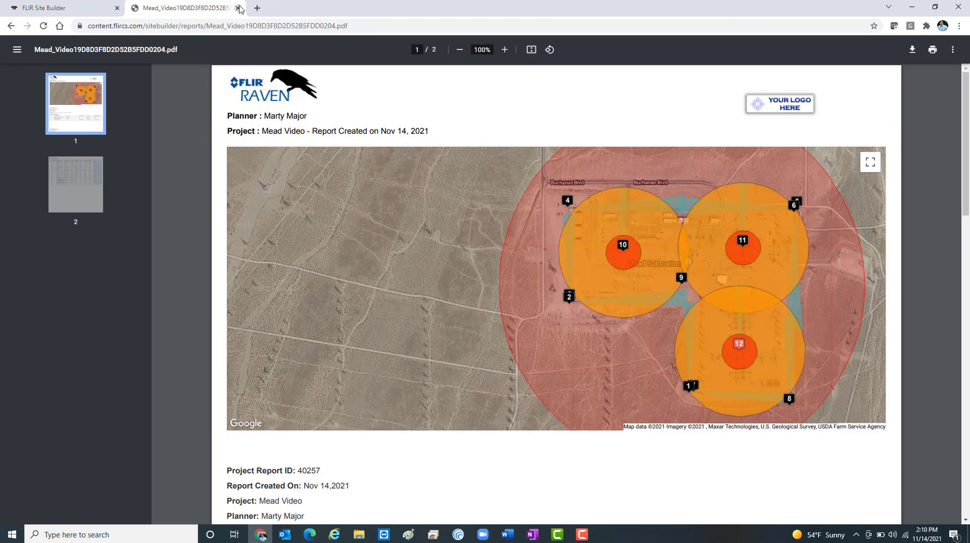
pyautogui.click(239, 8)
# Step: Return to the dashboard, view the quote request form for the Mead Video project, and close it without submitting
pyautogui.click(170, 46)
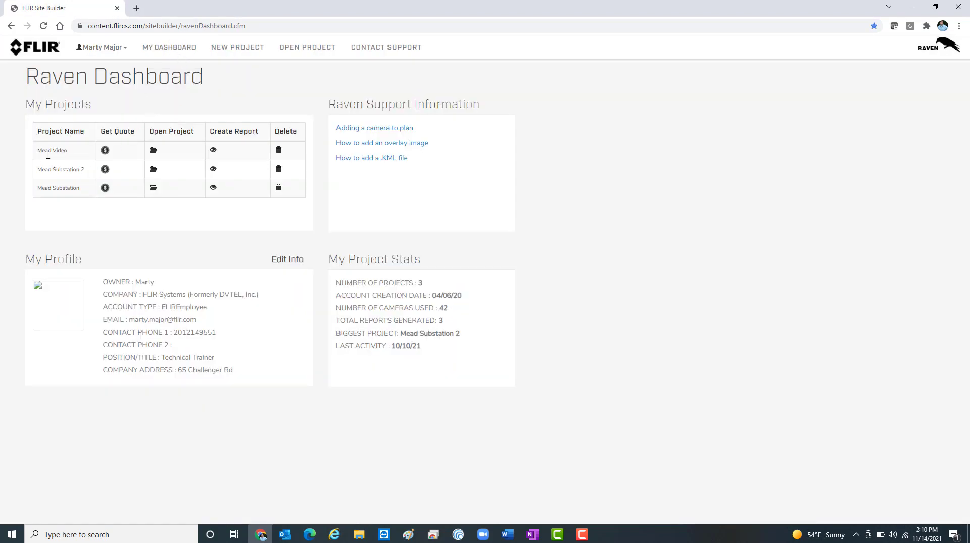
pyautogui.click(105, 151)
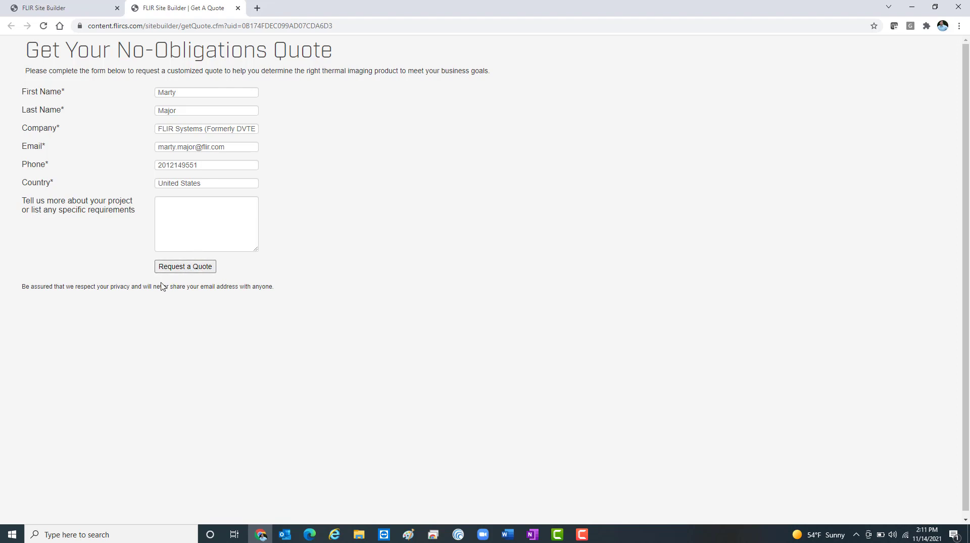
pyautogui.click(237, 9)
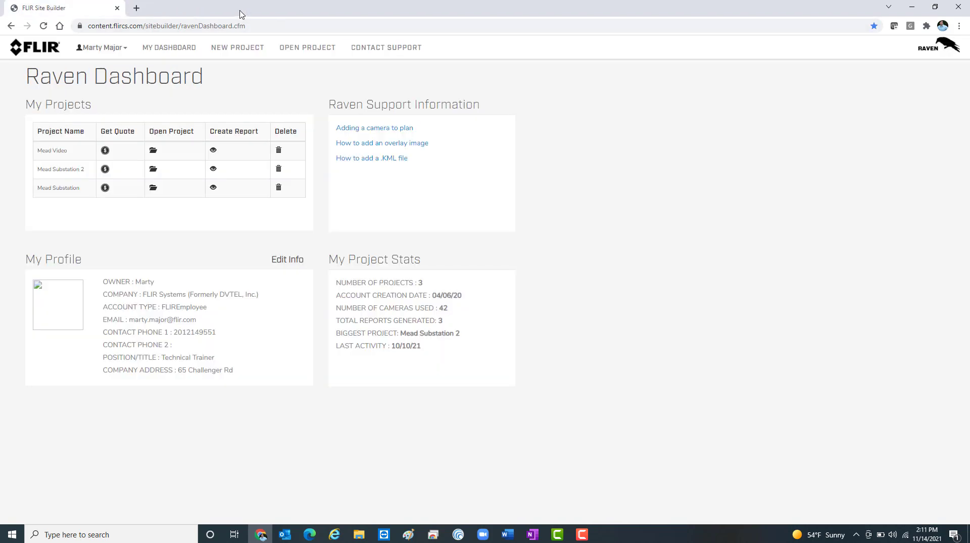